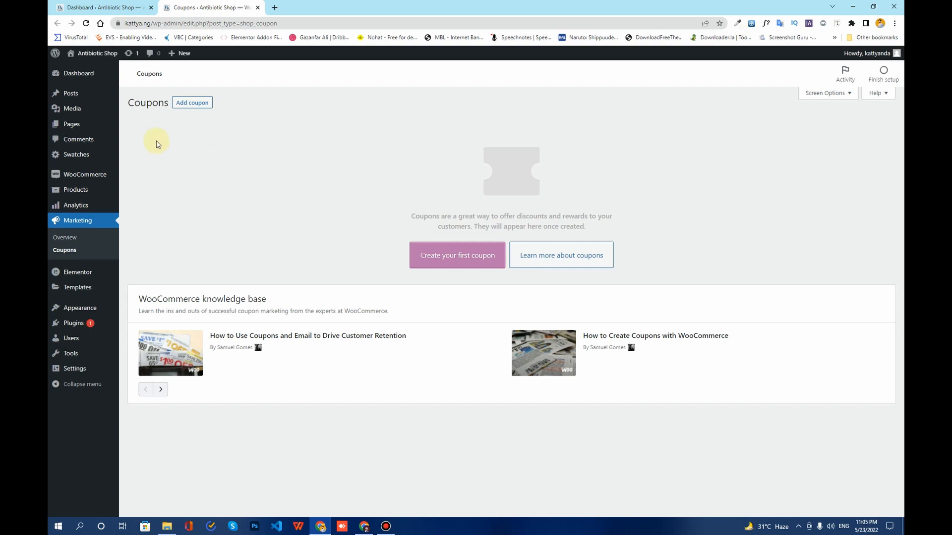
# - Open the store's Coupons page from the dashboard and start creating the first coupon, dismissing the theme's plugin notices
pyautogui.click(96, 5)
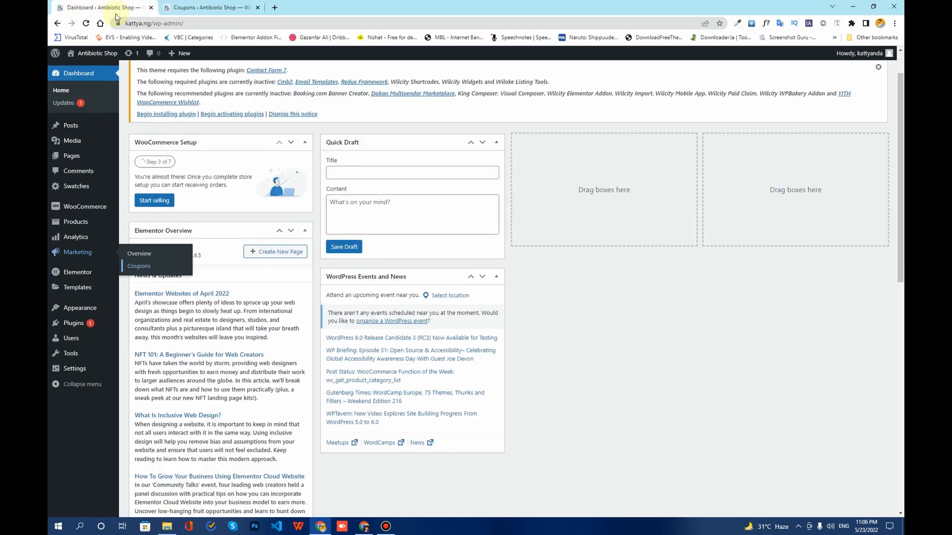
pyautogui.moveTo(77, 253)
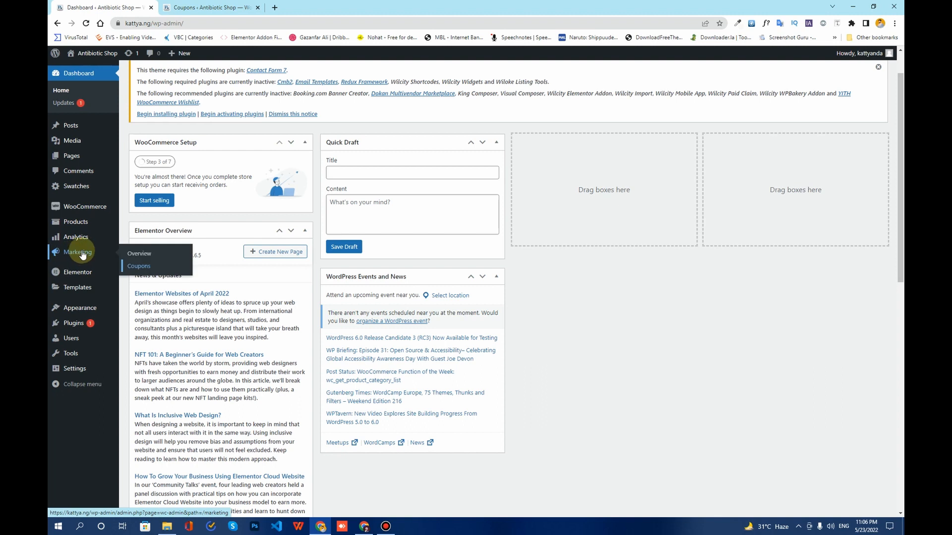
pyautogui.click(133, 268)
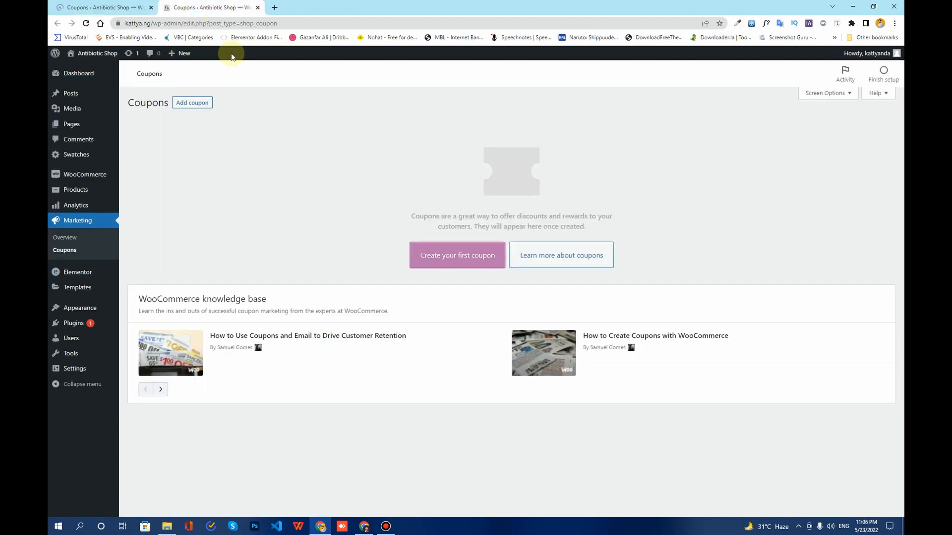
pyautogui.click(118, 5)
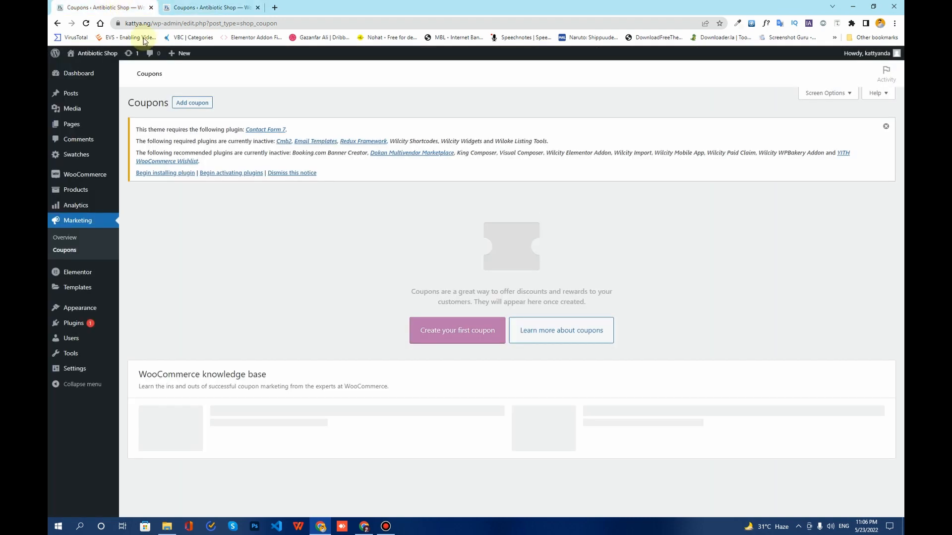
pyautogui.click(883, 127)
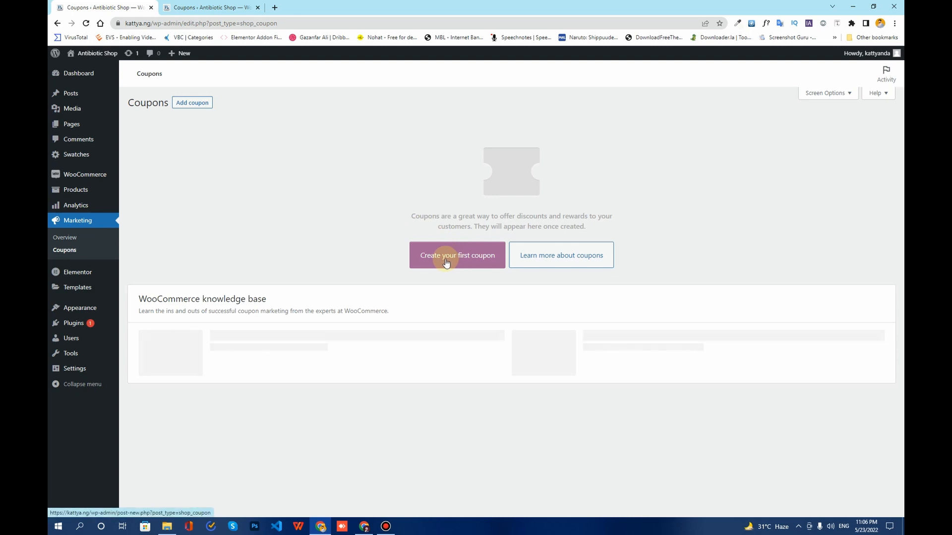
pyautogui.click(446, 263)
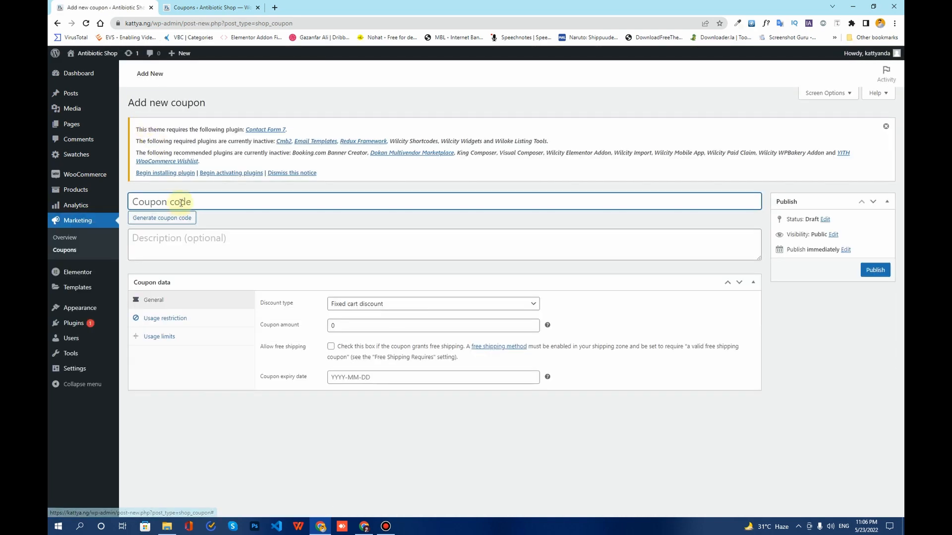
pyautogui.click(885, 126)
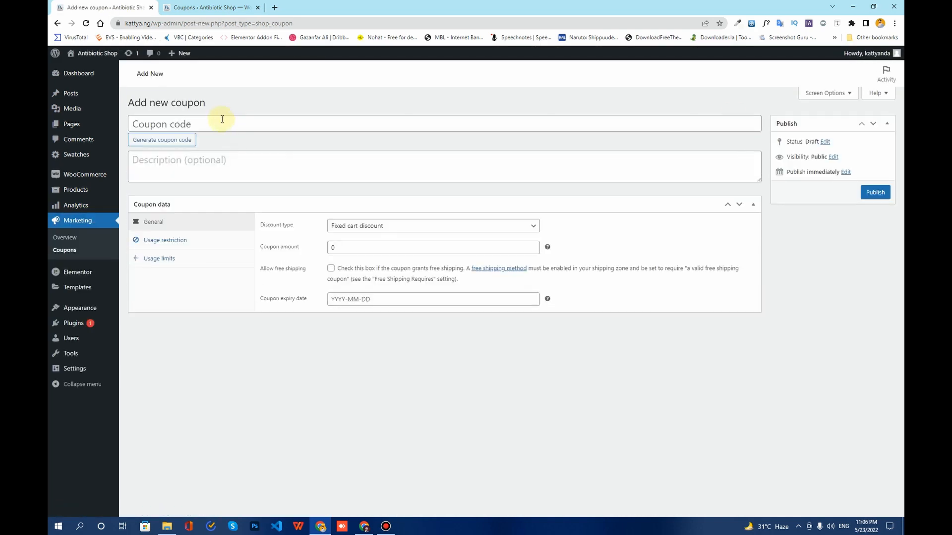
pyautogui.click(222, 119)
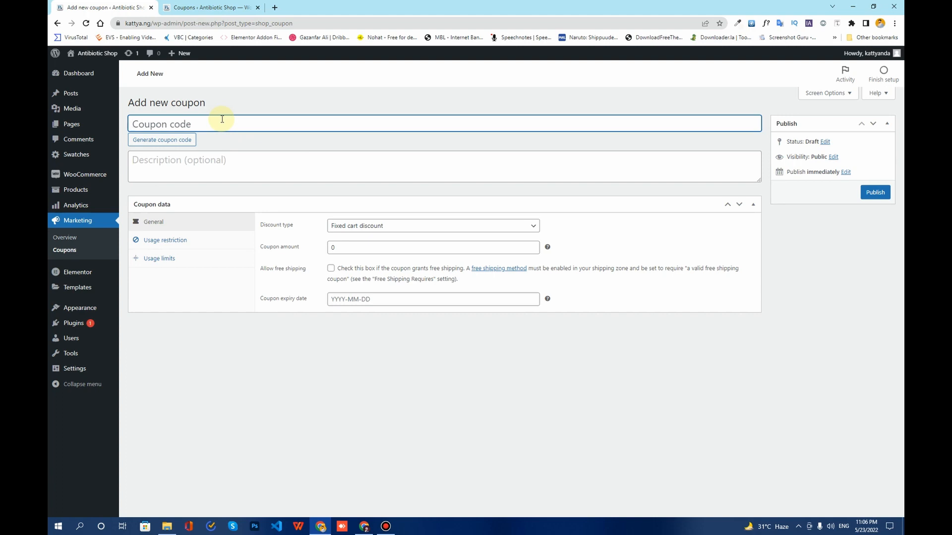
pyautogui.write('FBcampaign2022')
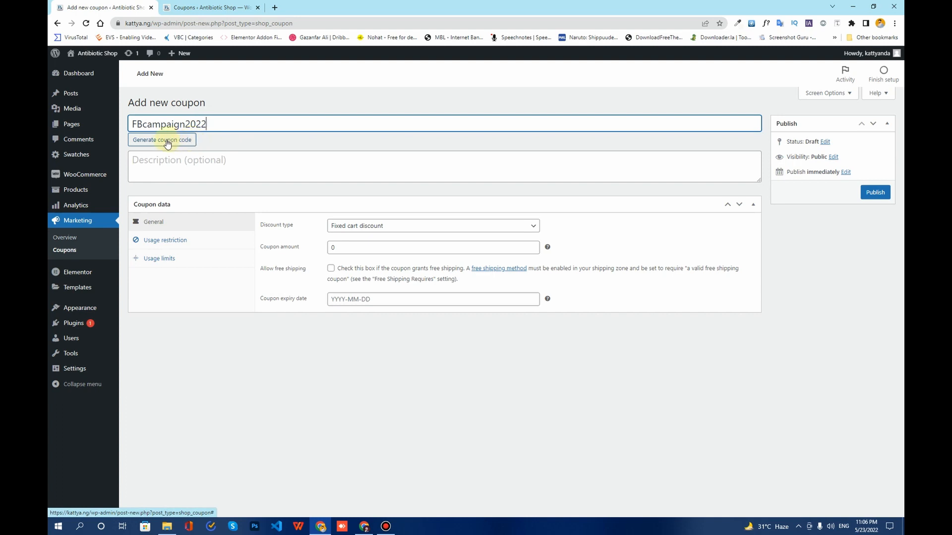
pyautogui.moveTo(207, 124); pyautogui.dragTo(131, 124)
pyautogui.press('BackSpace')
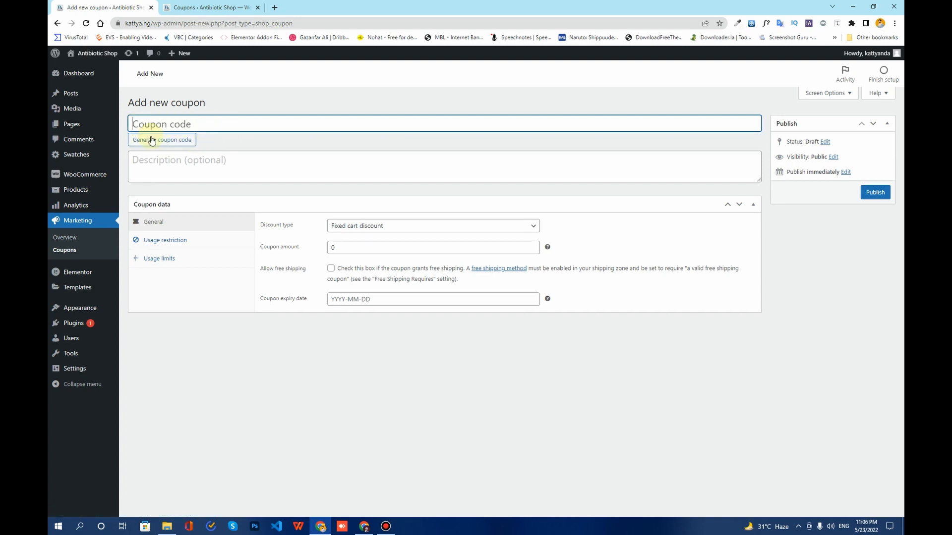
# - Generate a random coupon code for the new coupon and leave the optional description empty
pyautogui.click(151, 139)
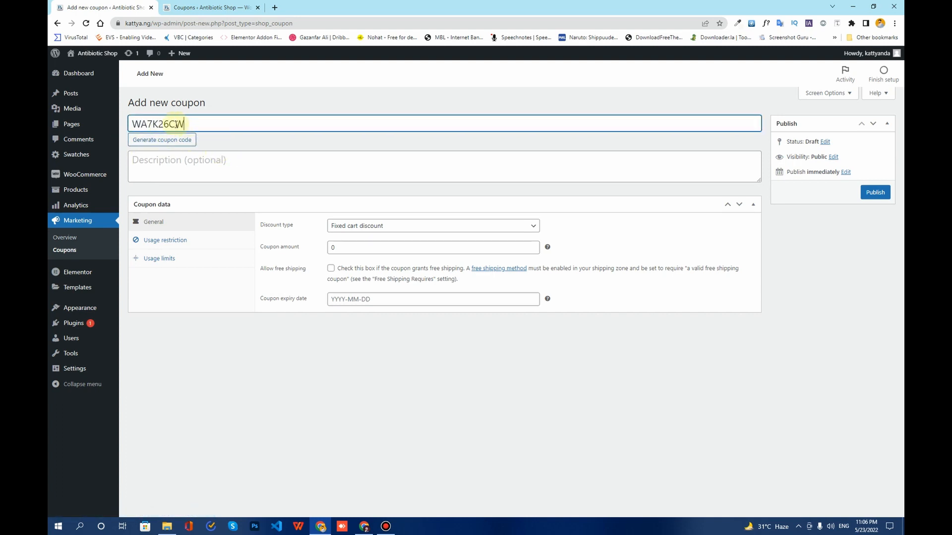
pyautogui.moveTo(185, 124)
pyautogui.mouseDown()
pyautogui.moveTo(132, 124)
pyautogui.moveTo(195, 119)
pyautogui.mouseUp()
pyautogui.click(255, 167)
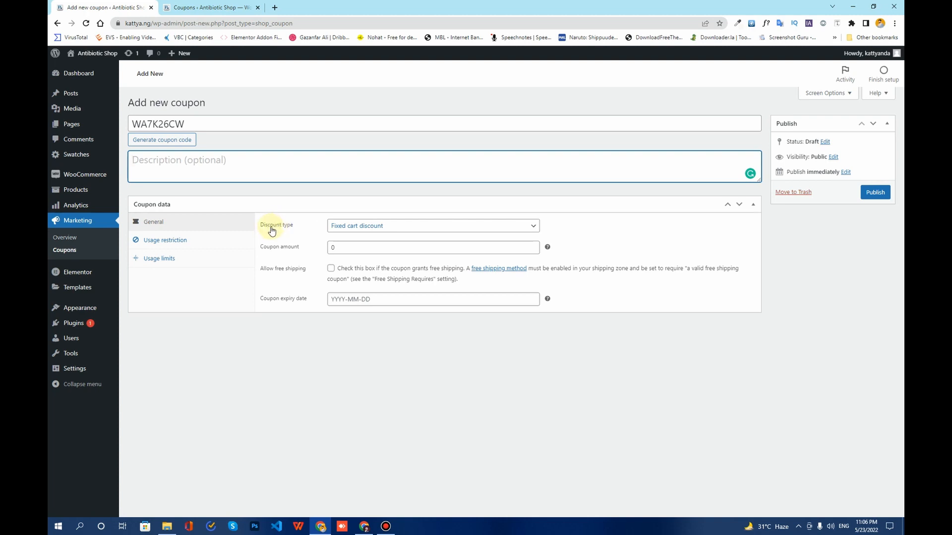
# - Set the coupon's discount type to Percentage discount with a coupon amount of 20
pyautogui.click(369, 227)
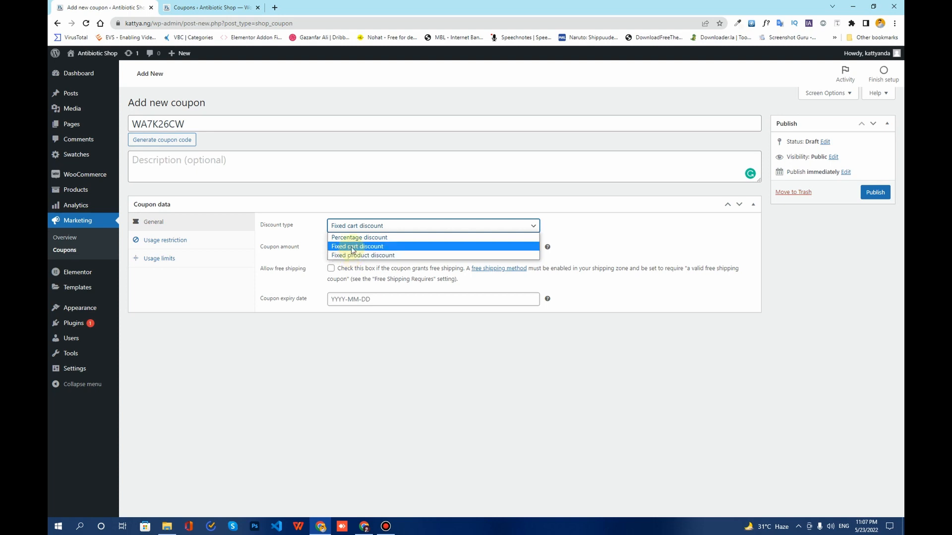
pyautogui.click(353, 240)
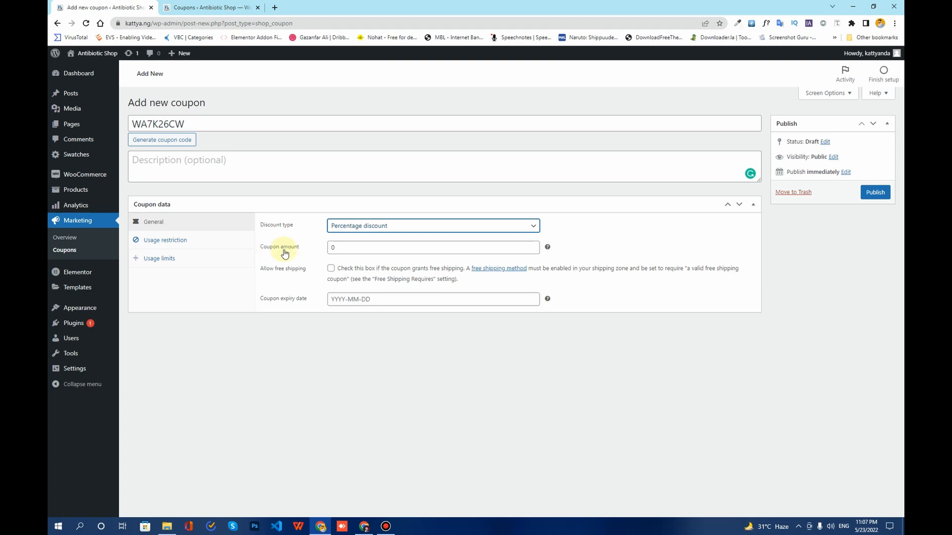
pyautogui.click(332, 249)
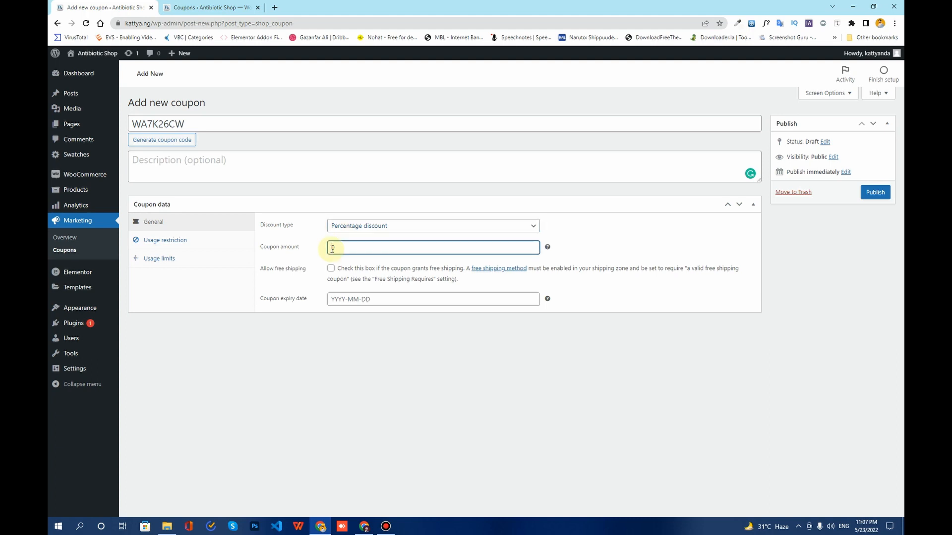
pyautogui.write('20')
pyautogui.click(308, 256)
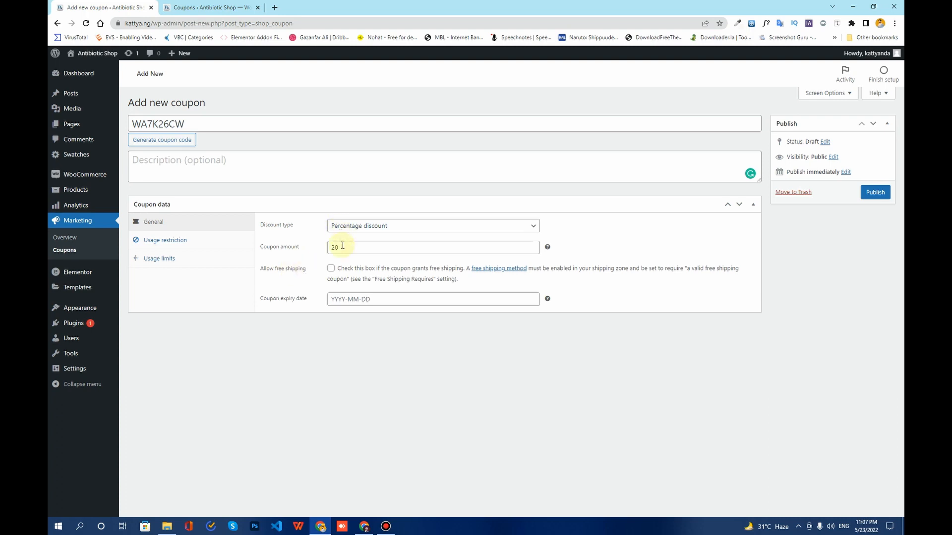
pyautogui.click(183, 124)
pyautogui.moveTo(182, 124); pyautogui.dragTo(130, 124)
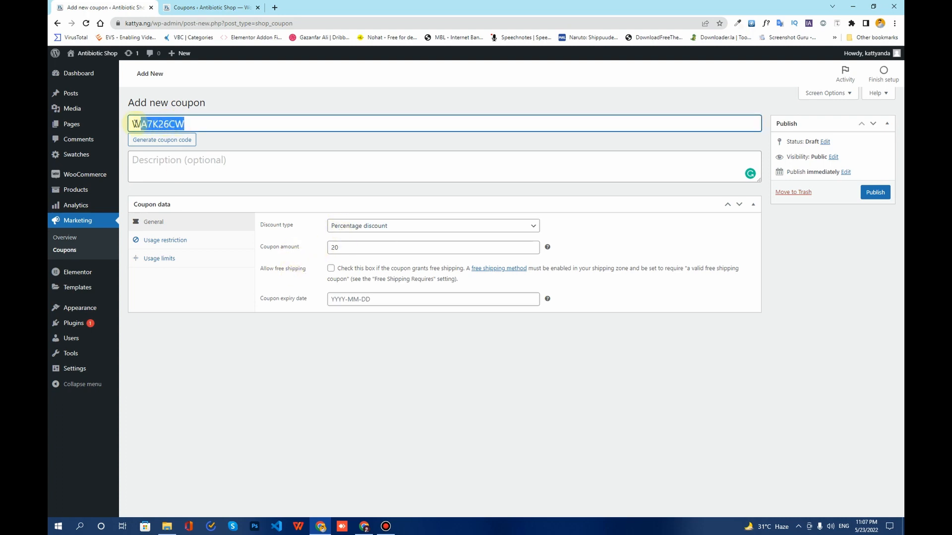
pyautogui.click(309, 278)
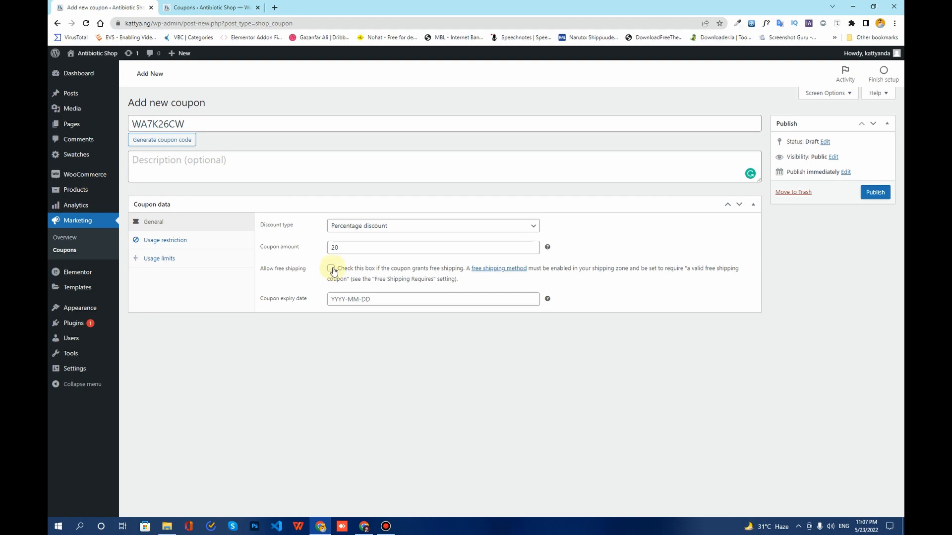
# - Set the coupon's expiry date to 2022-05-31, keeping free shipping disabled
pyautogui.click(332, 270)
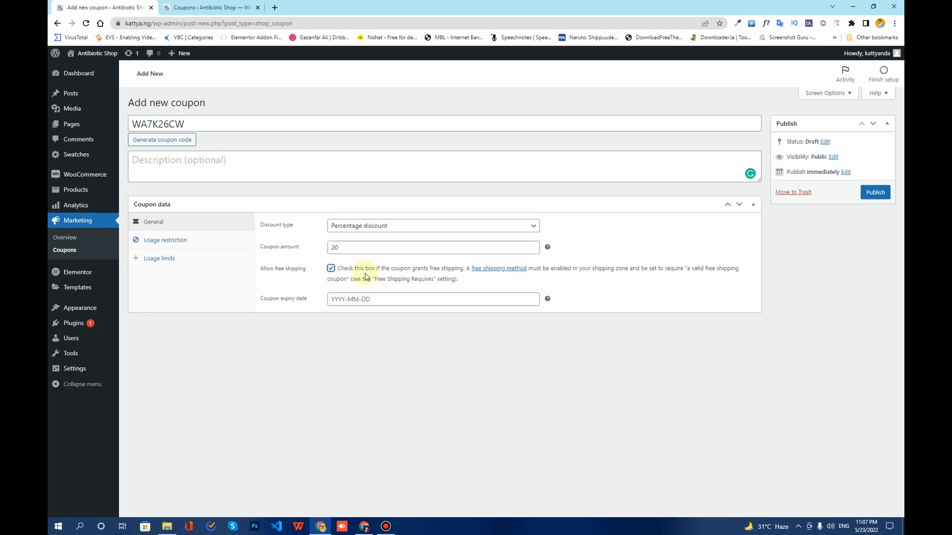
pyautogui.click(330, 270)
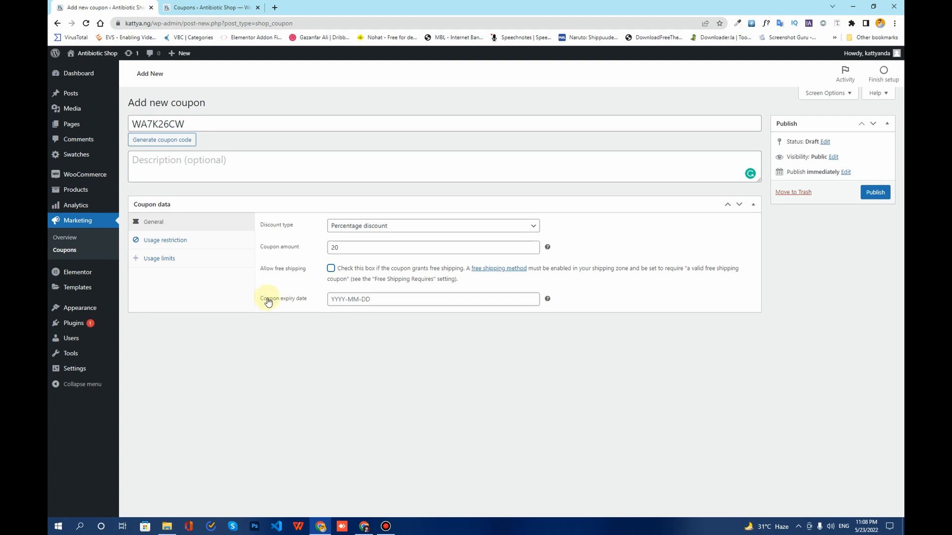
pyautogui.click(350, 299)
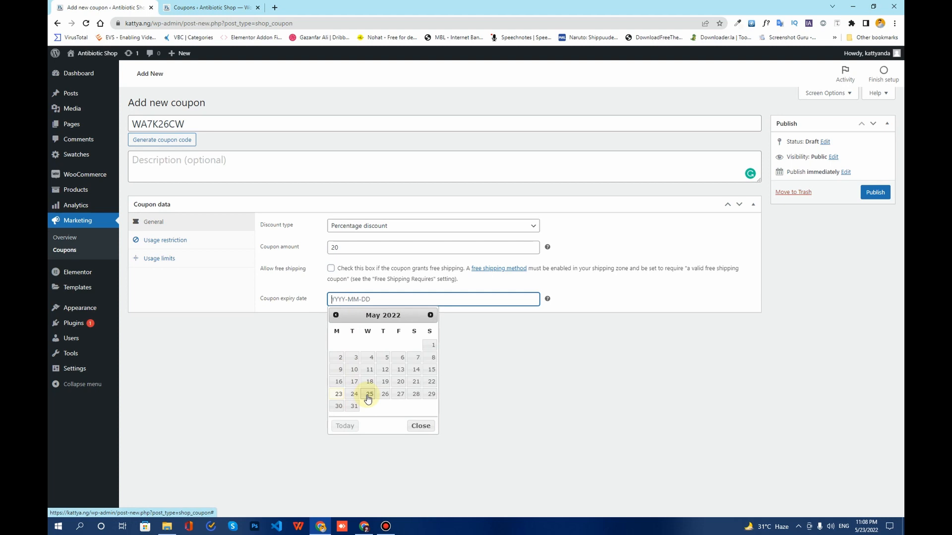
pyautogui.click(354, 407)
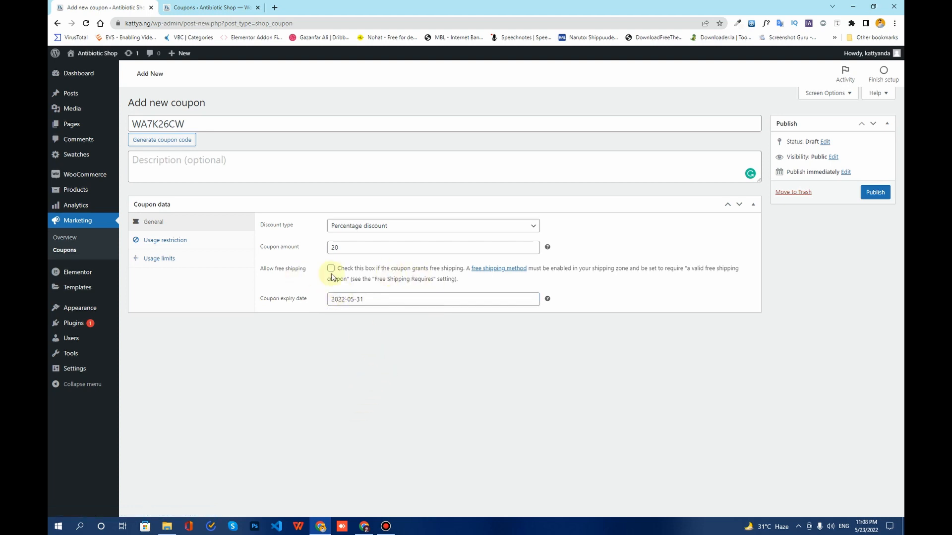
# - Set the coupon's usage restriction to a minimum spend of 50 and a maximum spend of 100
pyautogui.click(201, 247)
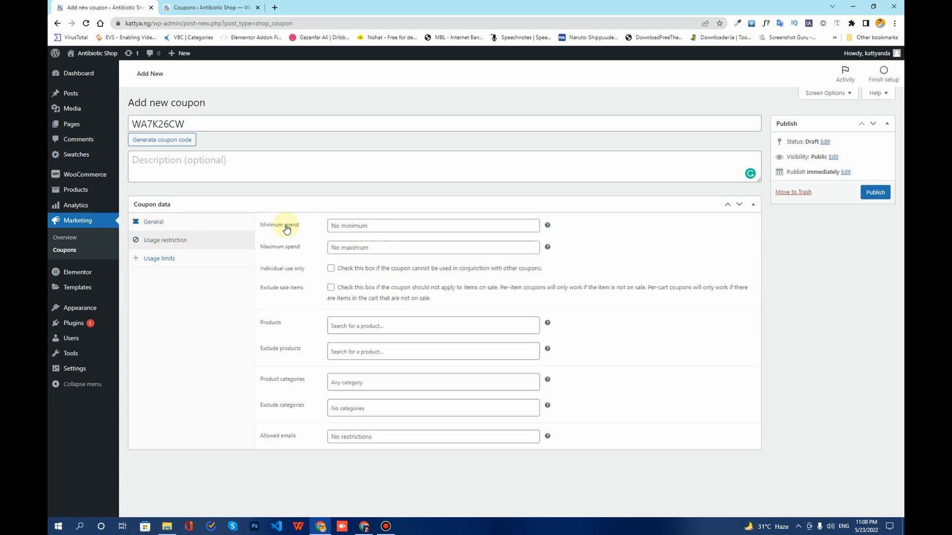
pyautogui.click(354, 226)
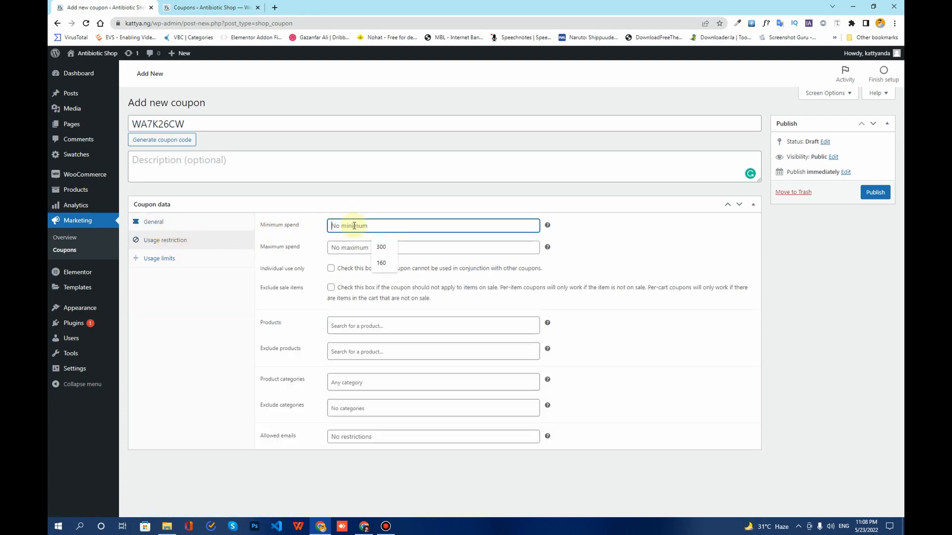
pyautogui.write('50')
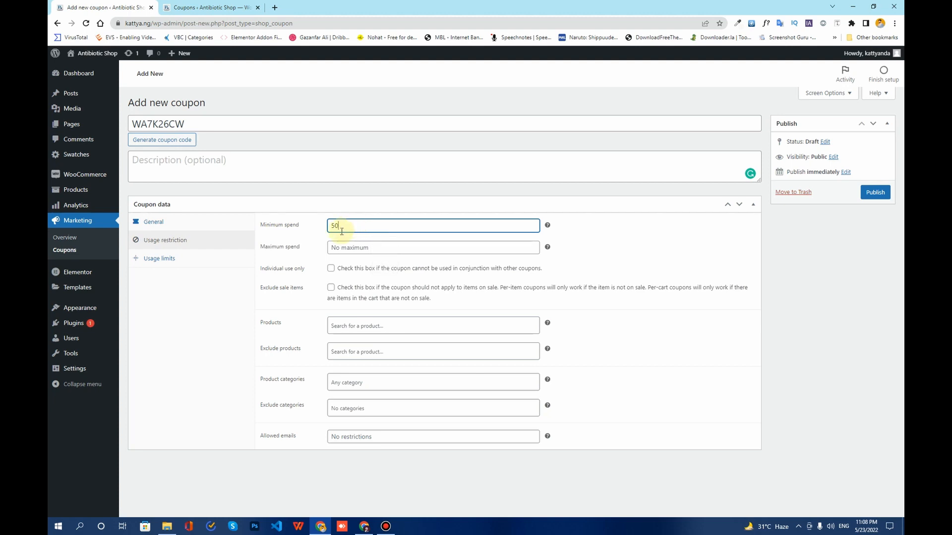
pyautogui.click(191, 223)
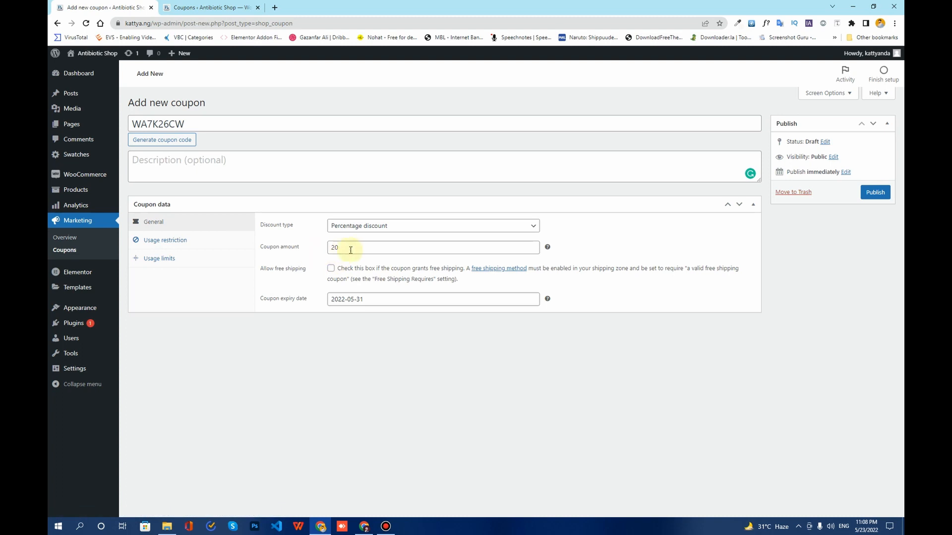
pyautogui.click(192, 240)
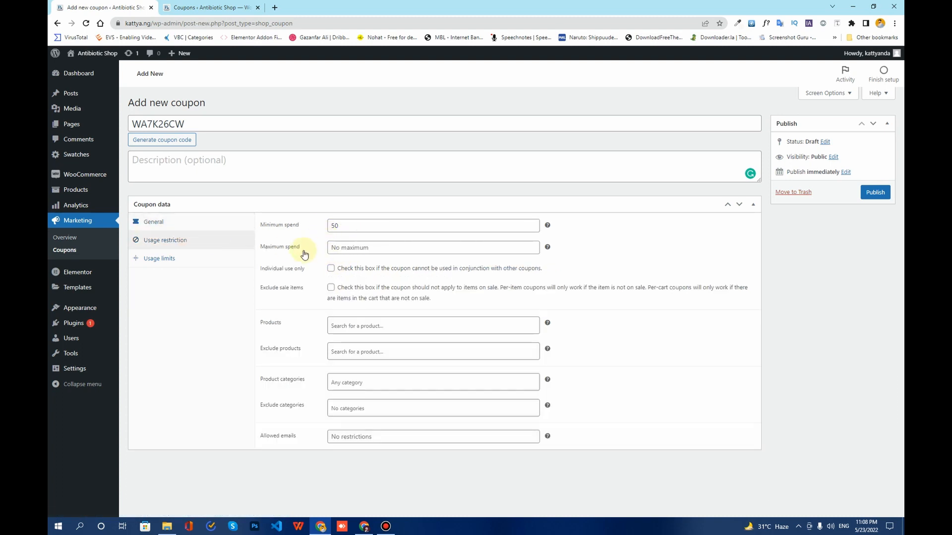
pyautogui.click(349, 249)
pyautogui.write('100')
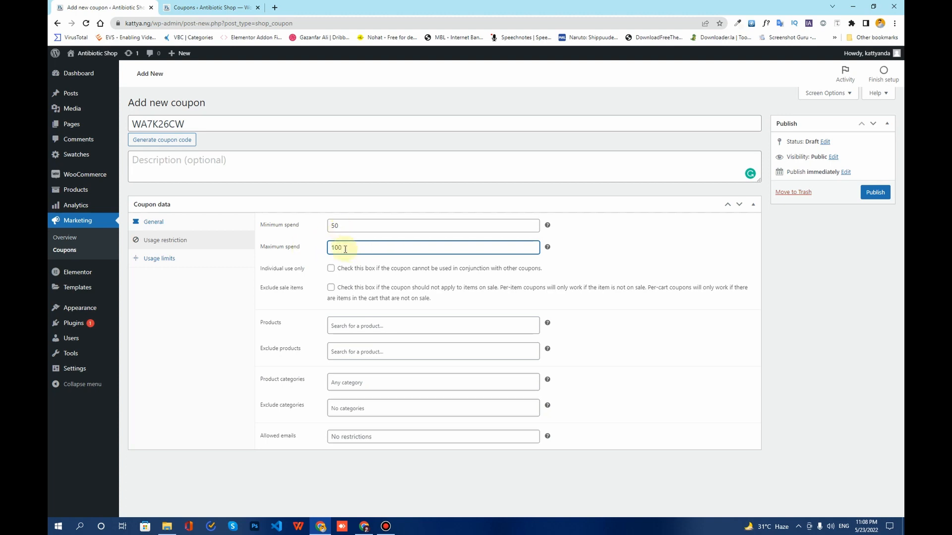
# - Enable Individual use only and Exclude sale items in the coupon's usage restrictions, and open the search for excluded products
pyautogui.click(168, 222)
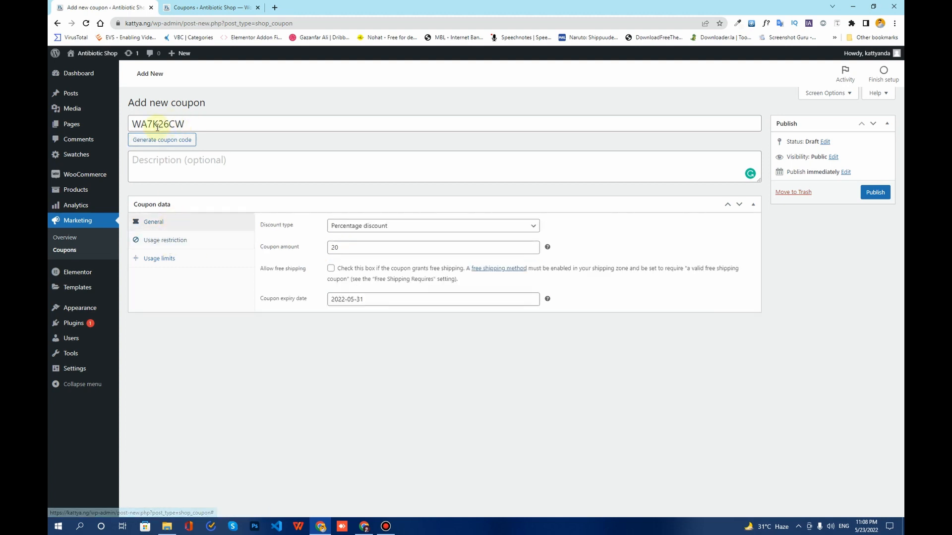
pyautogui.click(177, 243)
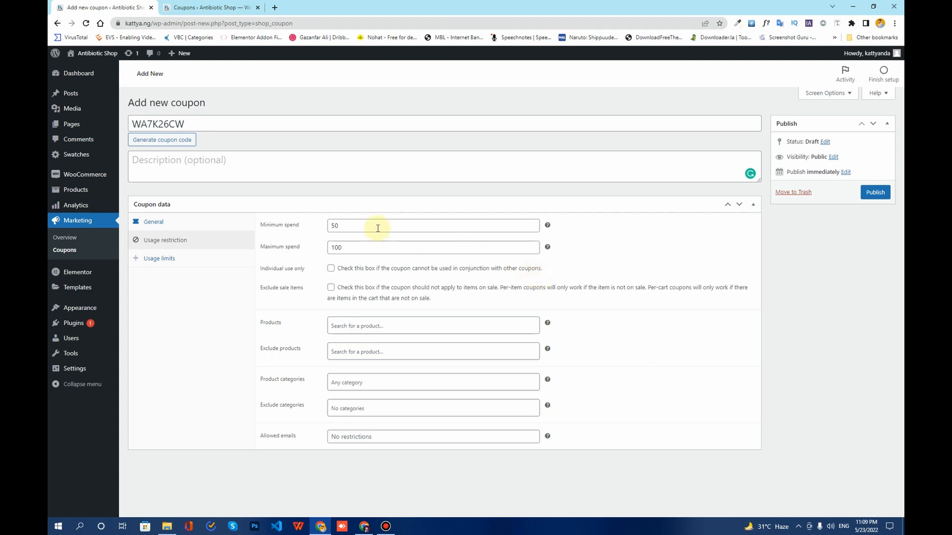
pyautogui.click(329, 272)
pyautogui.click(330, 289)
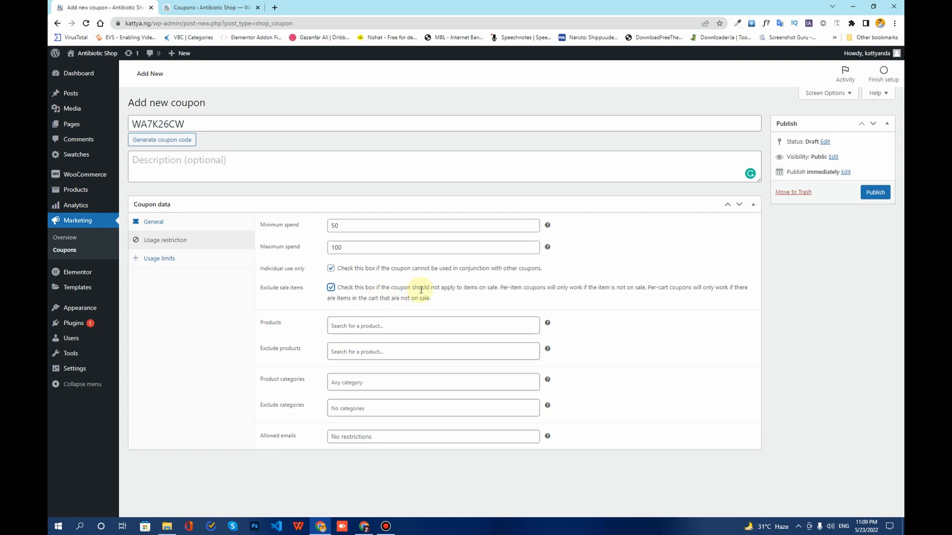
pyautogui.click(330, 288)
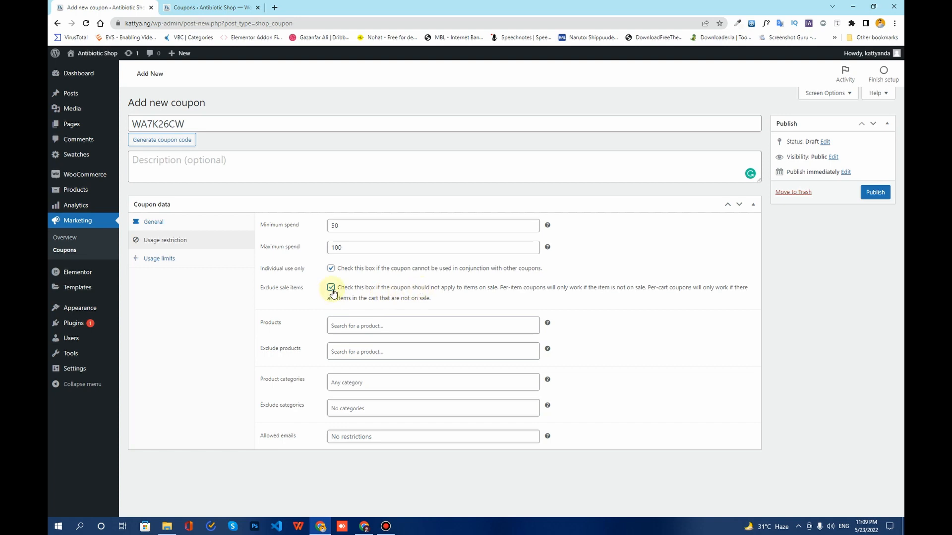
pyautogui.click(357, 328)
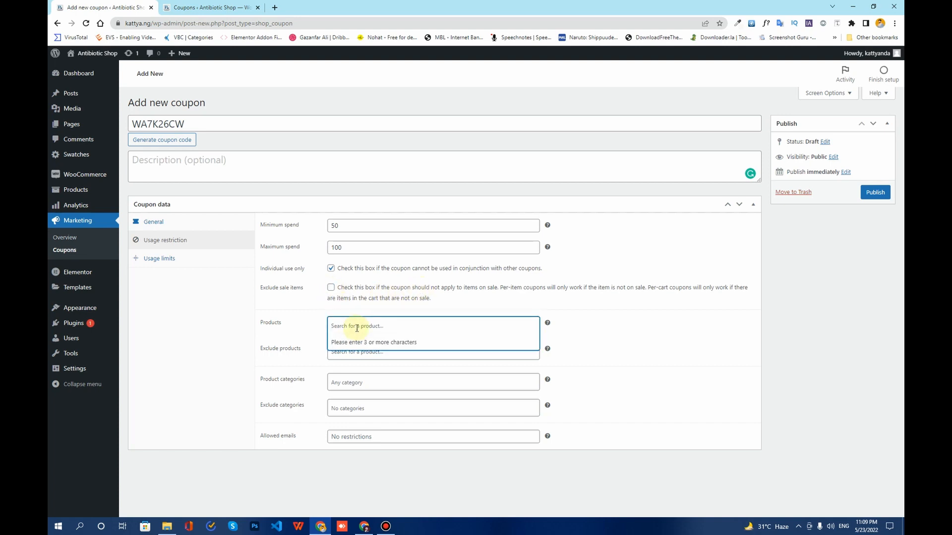
pyautogui.click(367, 328)
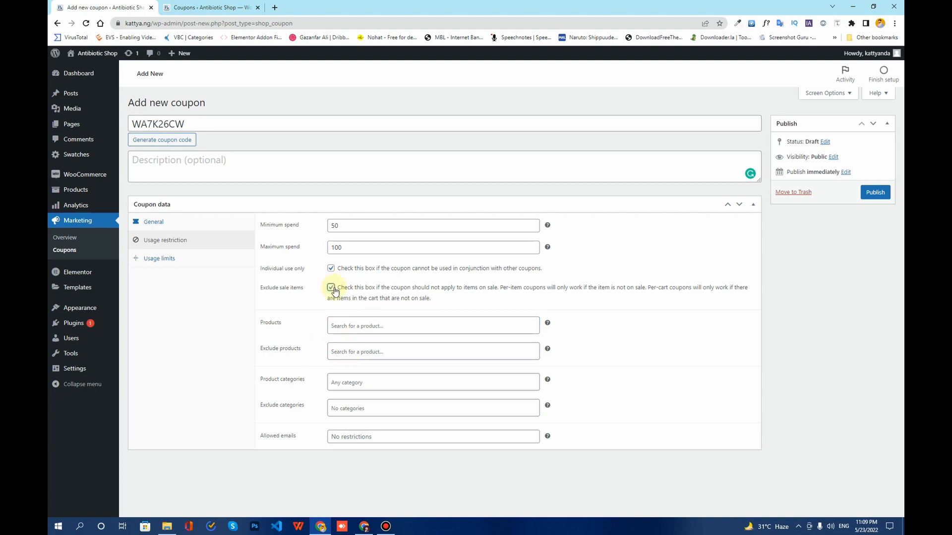
pyautogui.click(353, 352)
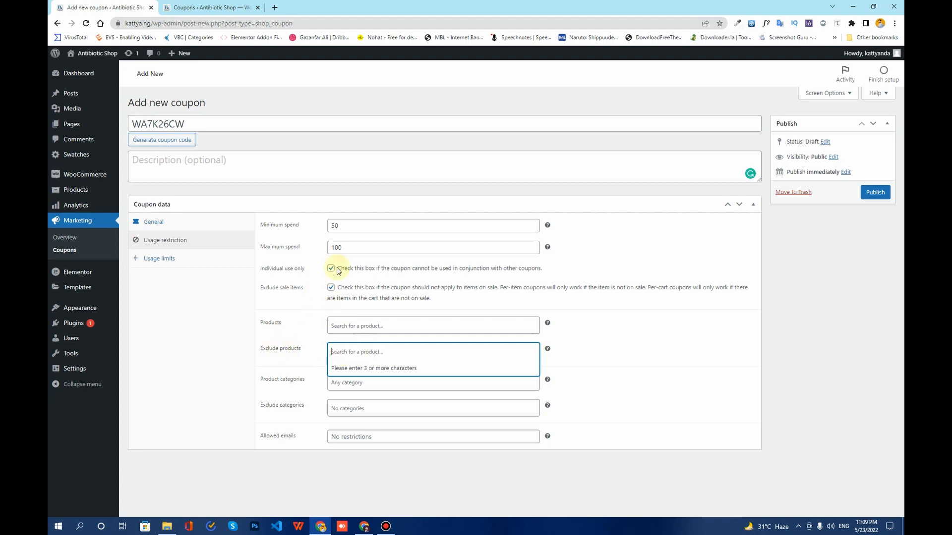
# - Disable Exclude sale items and check the category and allowed email restrictions, leaving them empty
pyautogui.click(331, 288)
pyautogui.click(348, 379)
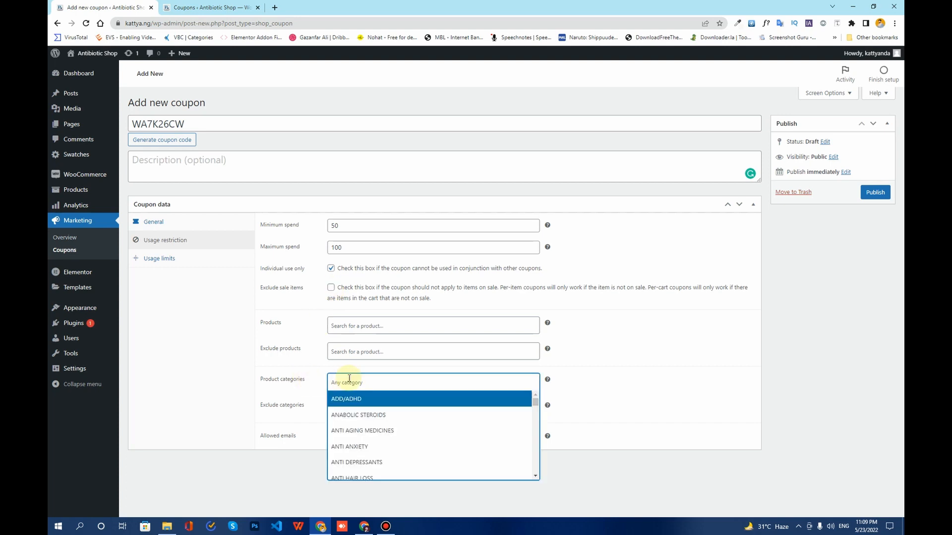
pyautogui.click(349, 378)
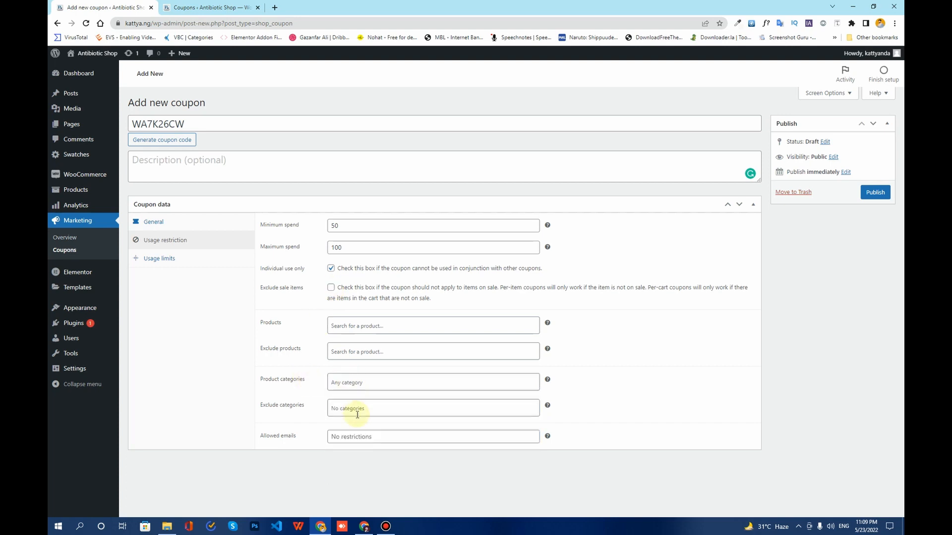
pyautogui.click(359, 410)
pyautogui.click(358, 410)
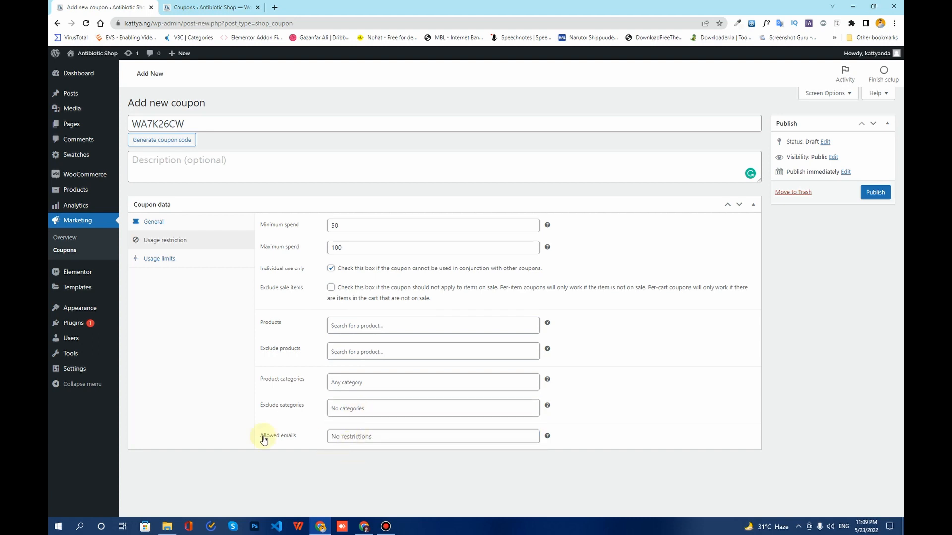
pyautogui.click(370, 436)
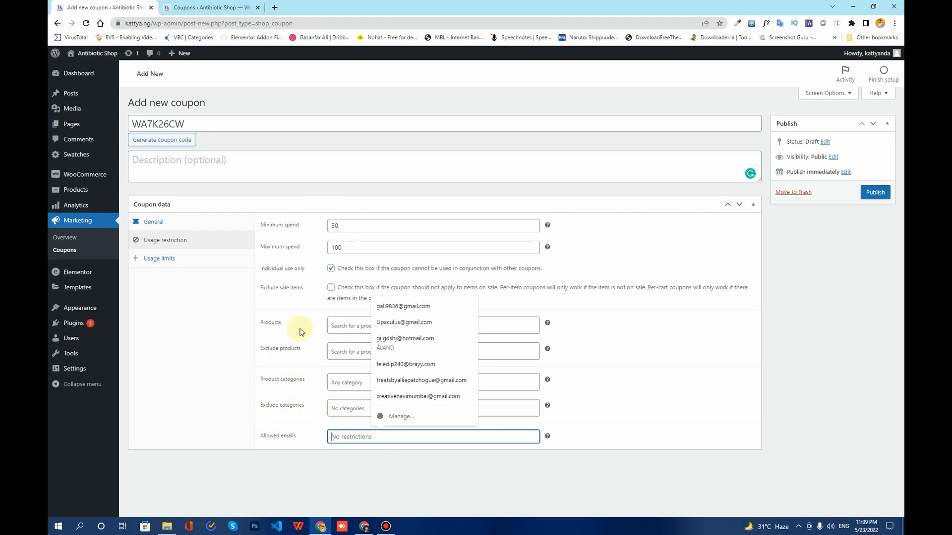
# - Set the usage limit per coupon to 1 in the coupon's usage limits
pyautogui.click(207, 268)
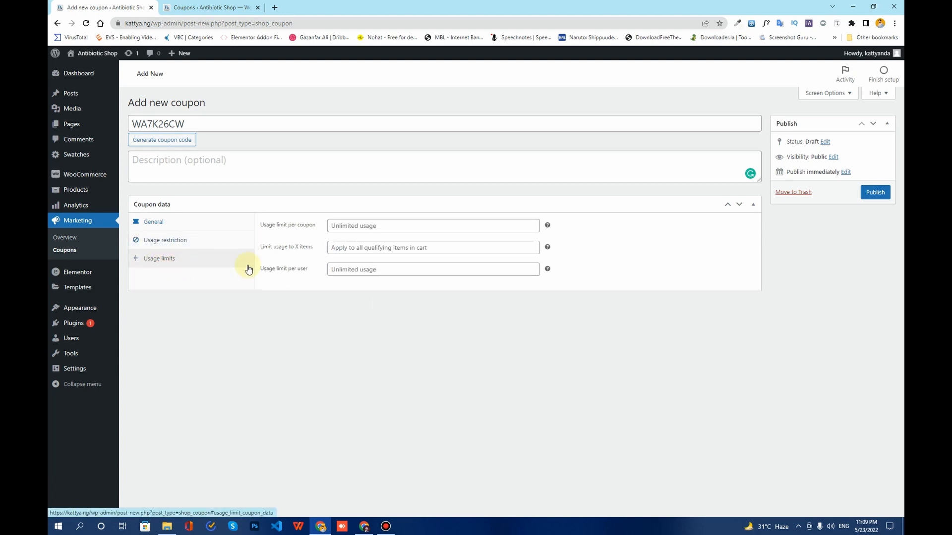
pyautogui.click(338, 226)
pyautogui.doubleClick(171, 123)
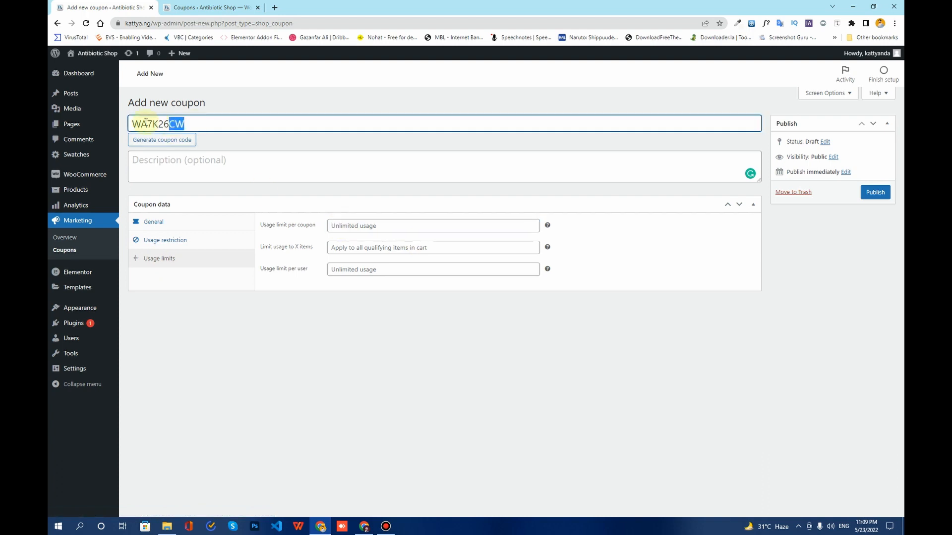
pyautogui.click(379, 227)
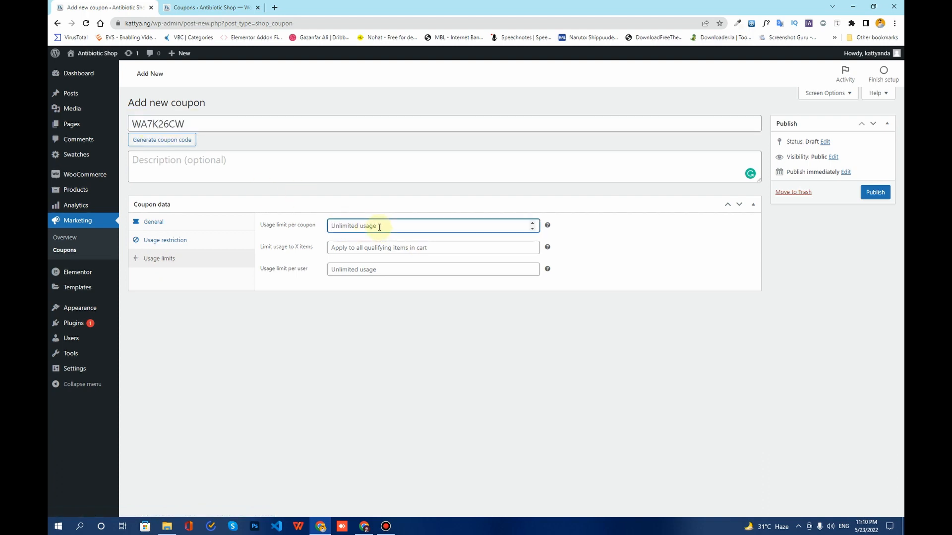
pyautogui.write('5')
pyautogui.moveTo(379, 227); pyautogui.dragTo(321, 227)
pyautogui.write('1')
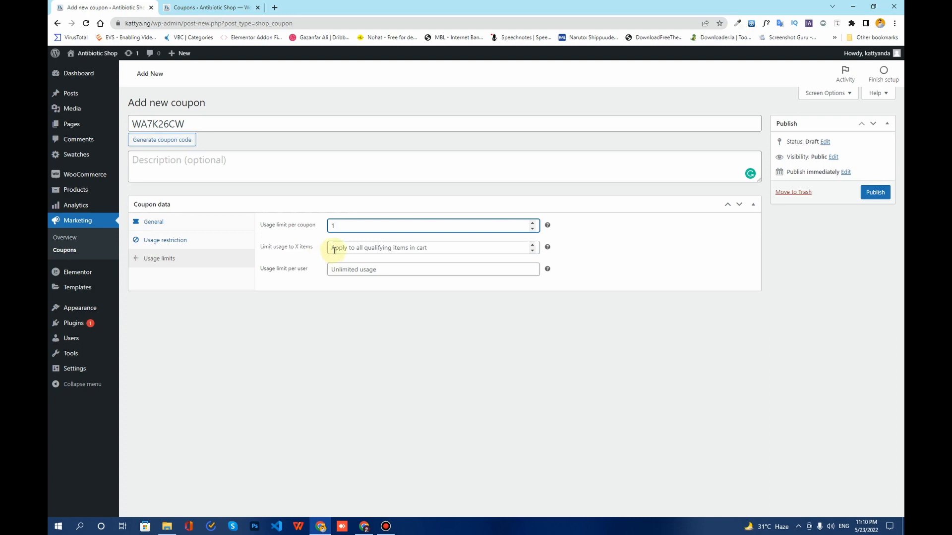
# - Limit the coupon's usage to 1 item and 1 use per user, and publish the coupon
pyautogui.click(418, 248)
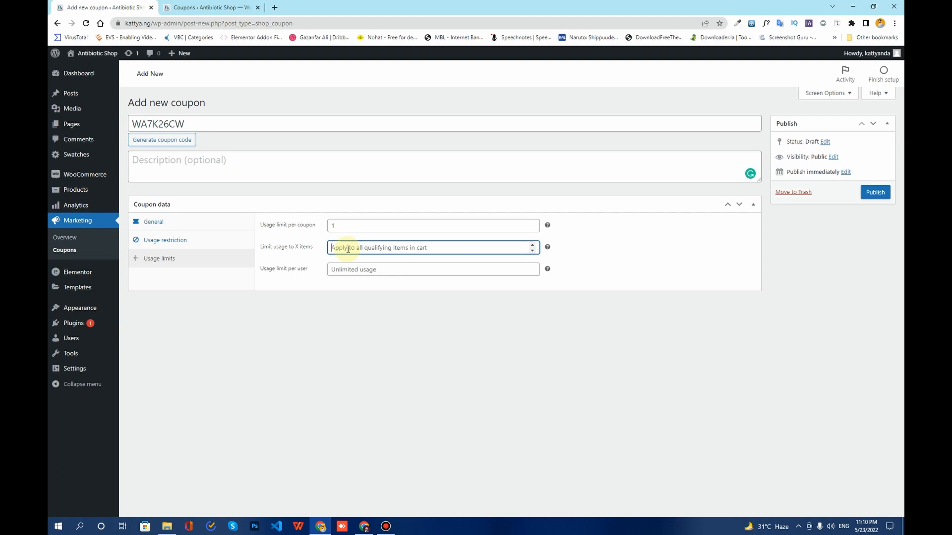
pyautogui.write('1')
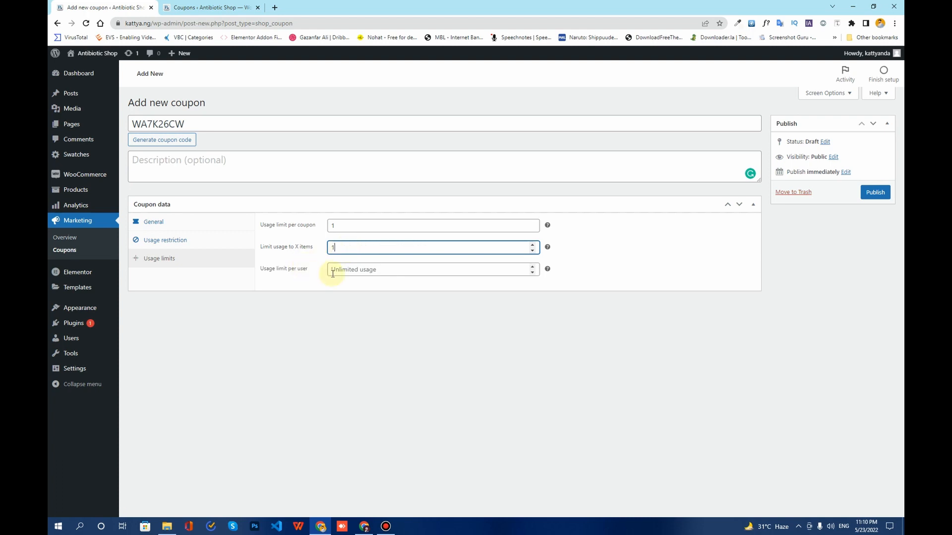
pyautogui.click(346, 269)
pyautogui.write('1')
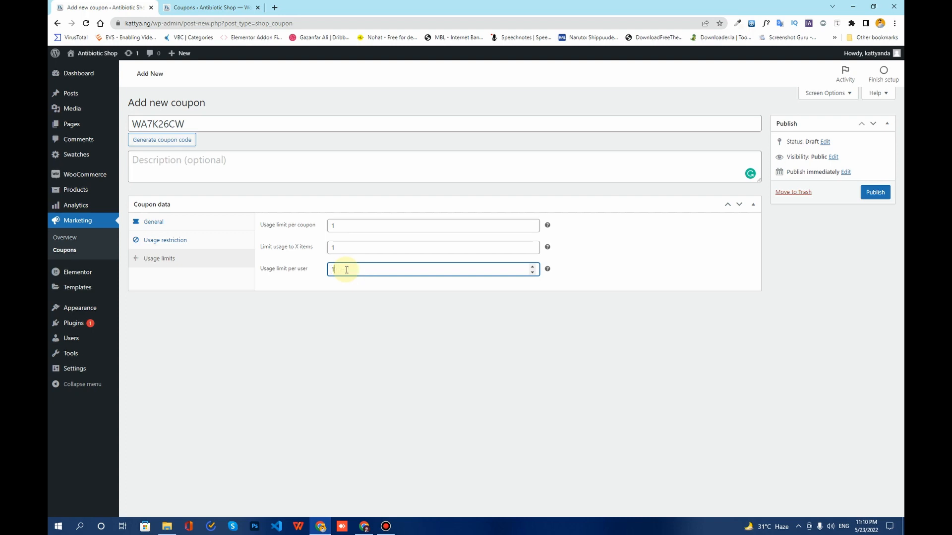
pyautogui.click(358, 307)
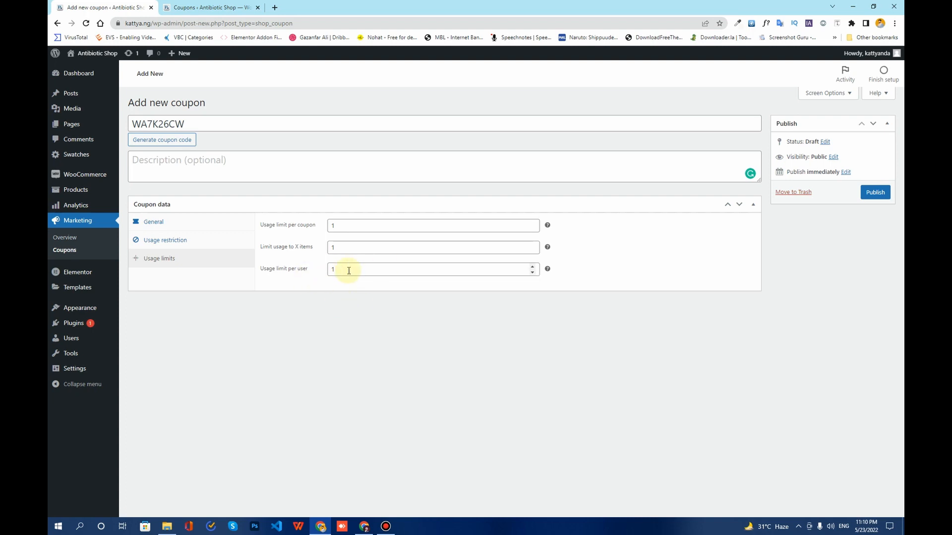
pyautogui.click(874, 192)
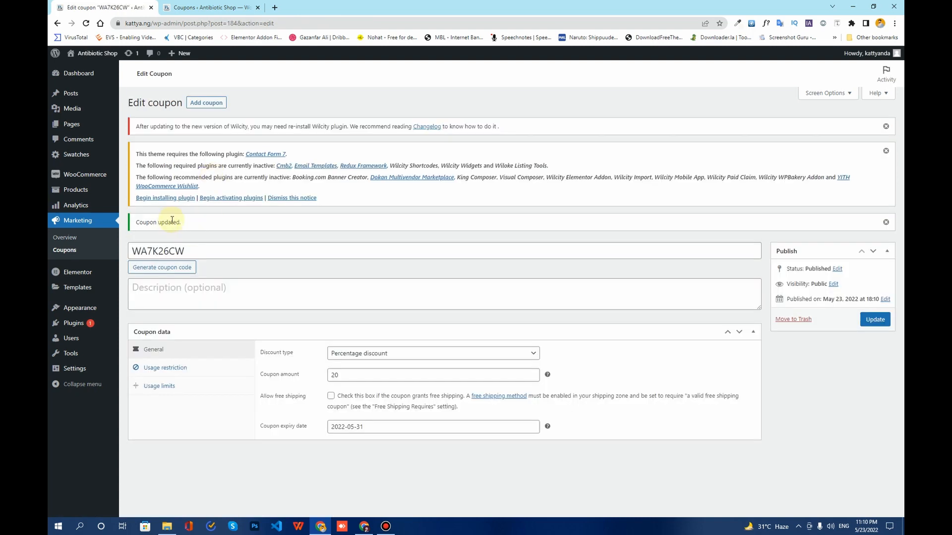
pyautogui.moveTo(183, 222); pyautogui.dragTo(138, 221)
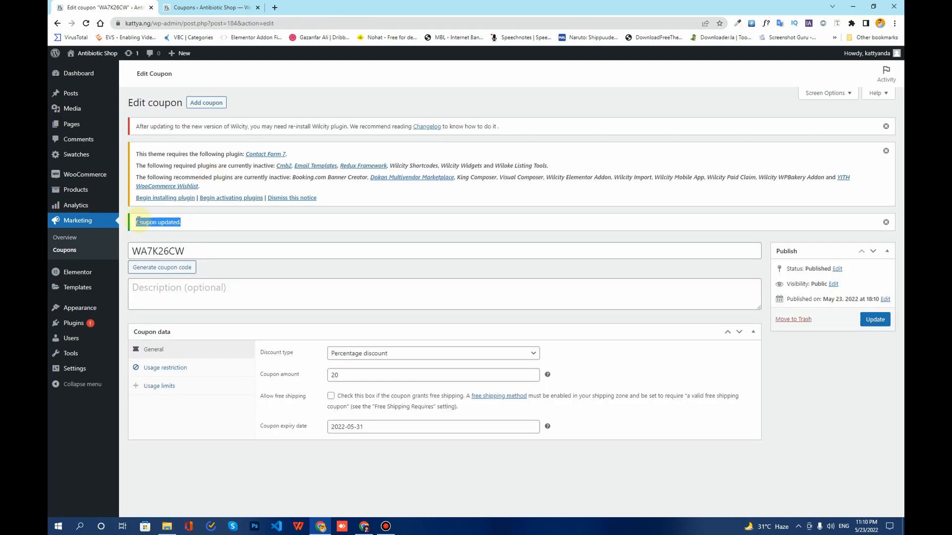
# - Open the product list in a separate tab and view a product's store page for testing the coupon
pyautogui.moveTo(77, 190)
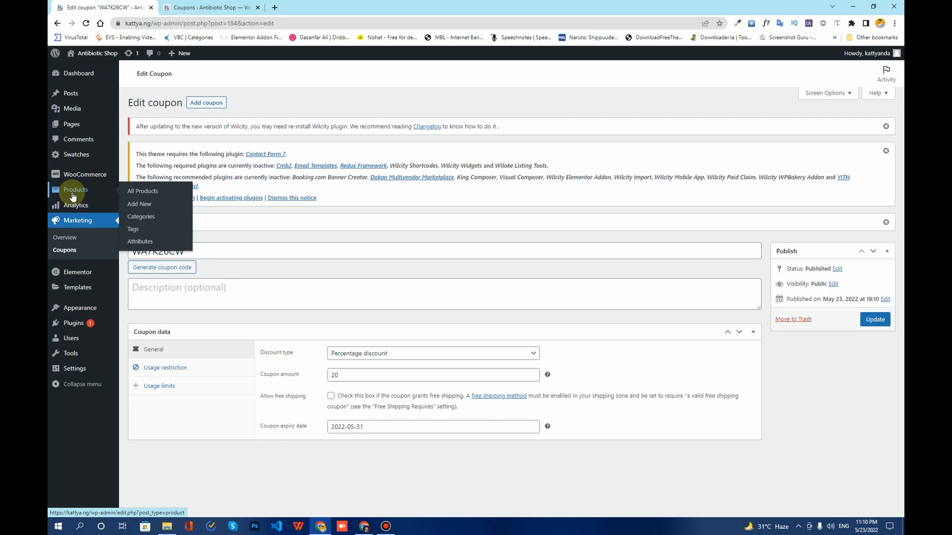
pyautogui.rightClick(136, 191)
pyautogui.click(176, 196)
pyautogui.click(218, 7)
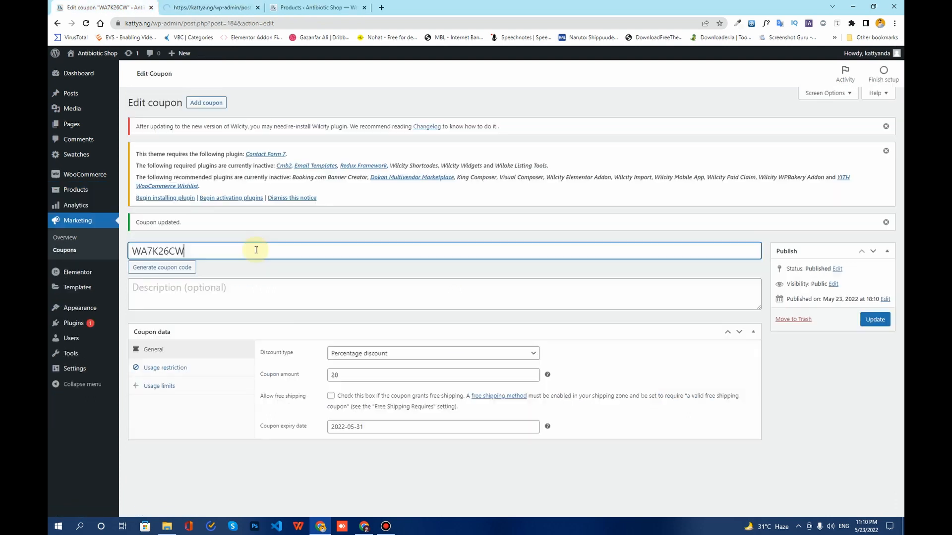
pyautogui.moveTo(184, 251); pyautogui.dragTo(131, 251)
pyautogui.click(245, 6)
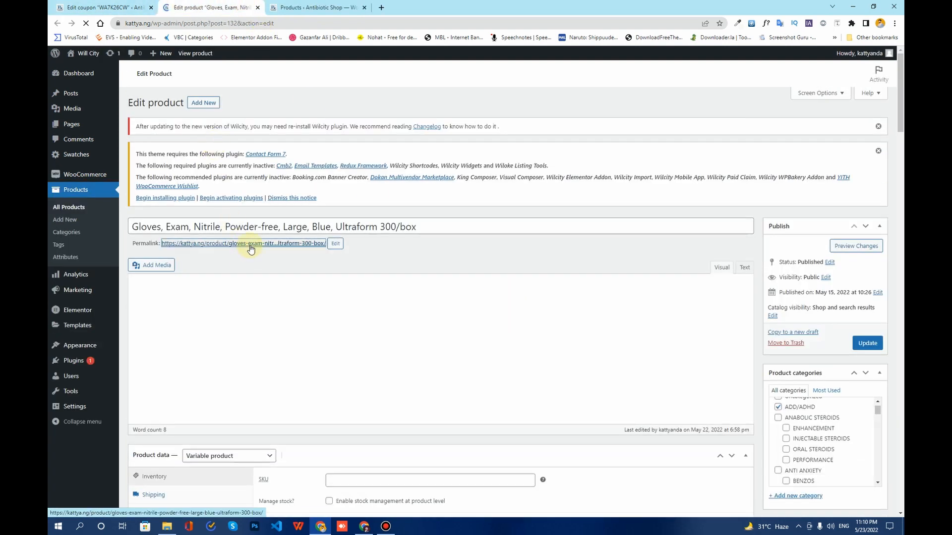
pyautogui.click(220, 240)
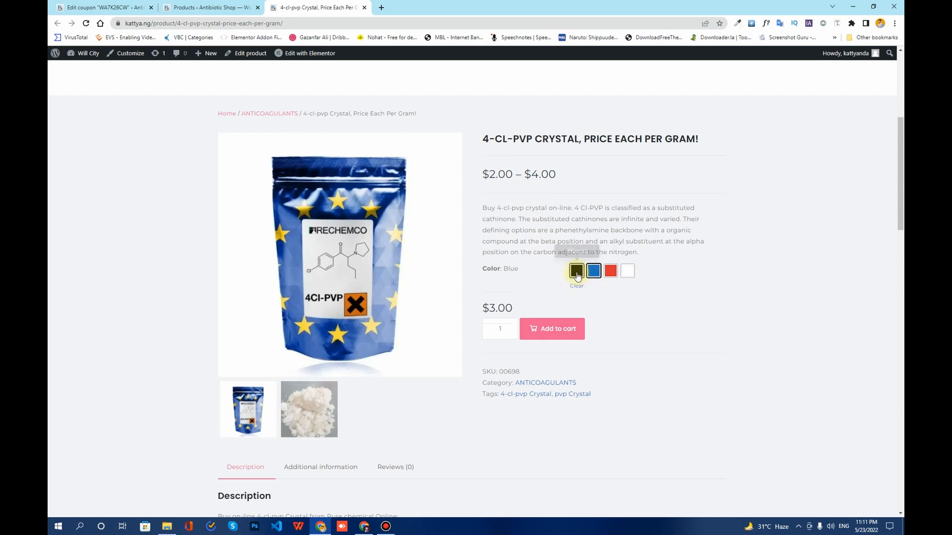
# - Add the black variant of the product to the cart and open the cart
pyautogui.click(555, 337)
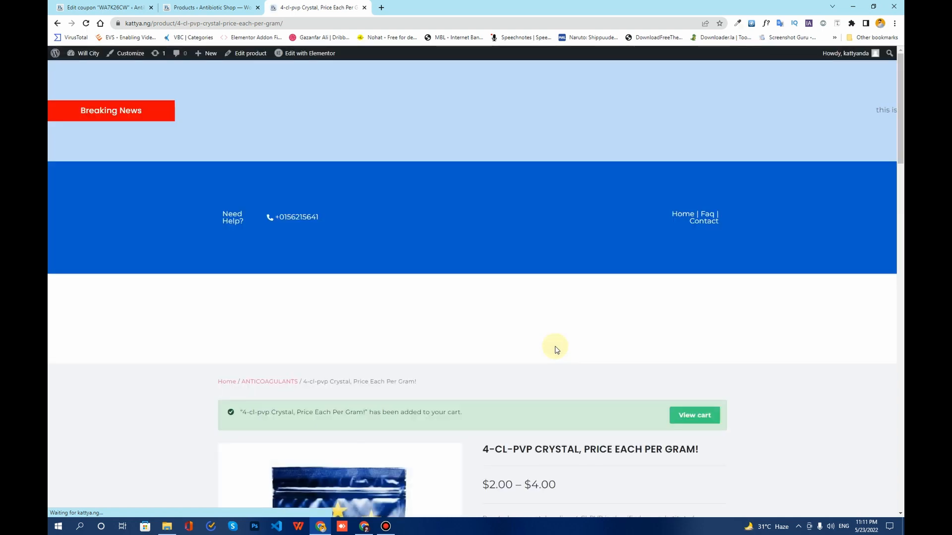
pyautogui.scroll(-6, 331, 294)
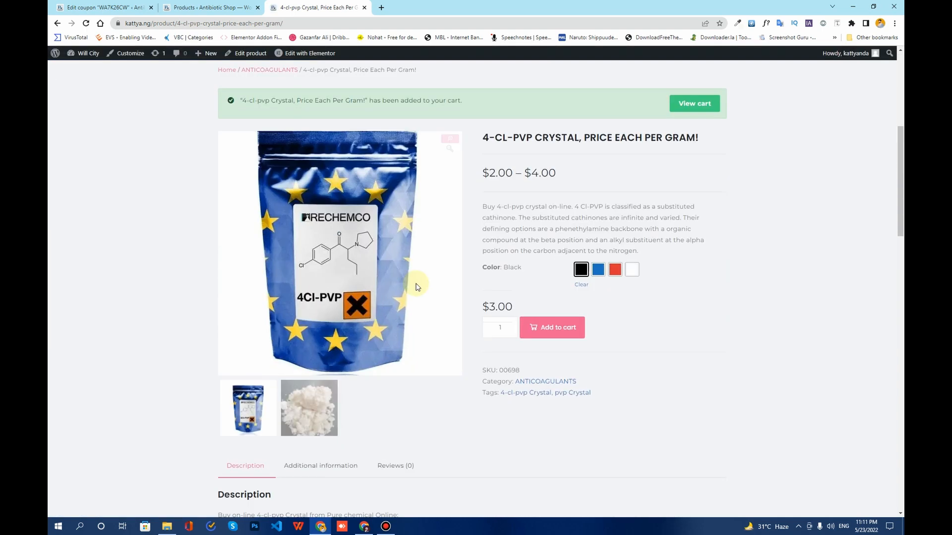
pyautogui.click(696, 105)
pyautogui.scroll(3, 400, 206)
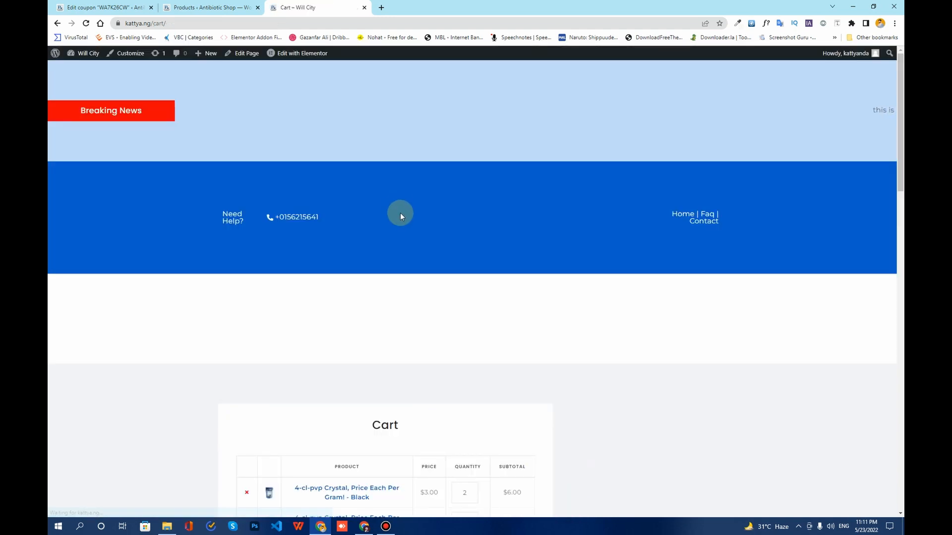
# - Remove the black variant from the cart, keeping only the blue one
pyautogui.scroll(-2, 403, 222)
pyautogui.scroll(-3, 402, 221)
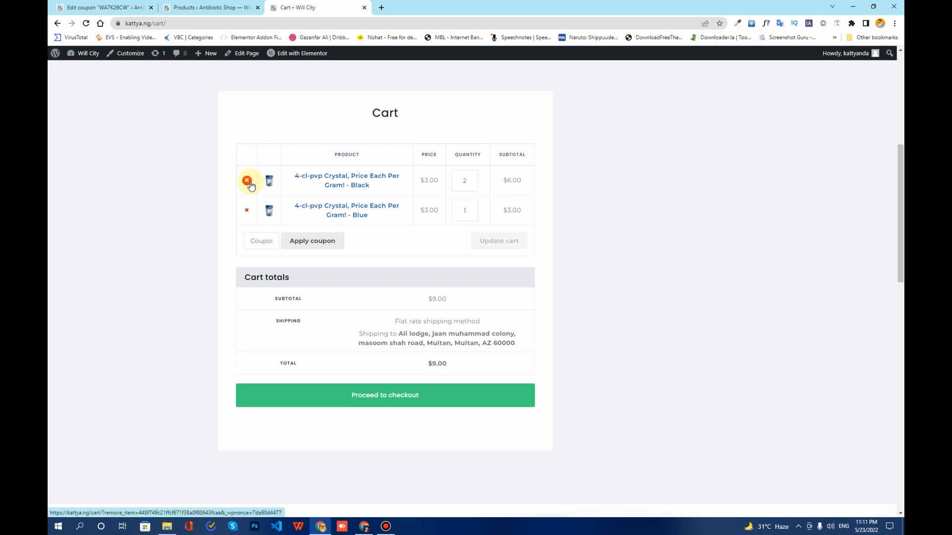
pyautogui.click(248, 181)
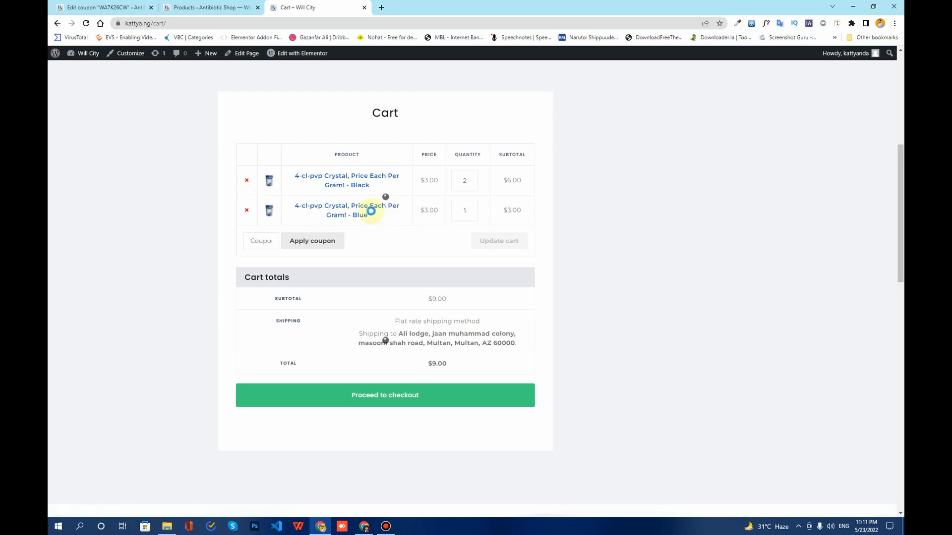
# - Copy the generated coupon code from the coupon's edit page and try to apply it to the cart
pyautogui.click(84, 8)
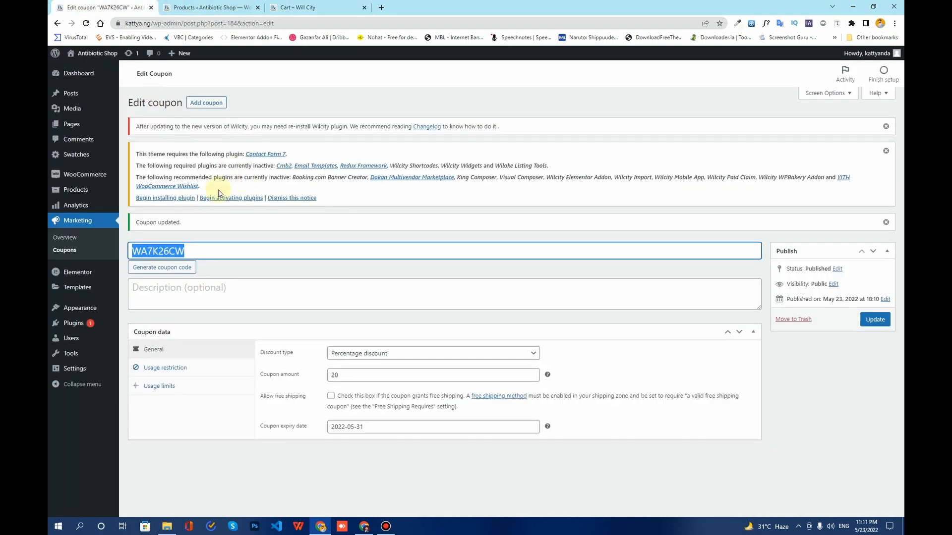
pyautogui.rightClick(182, 250)
pyautogui.click(199, 282)
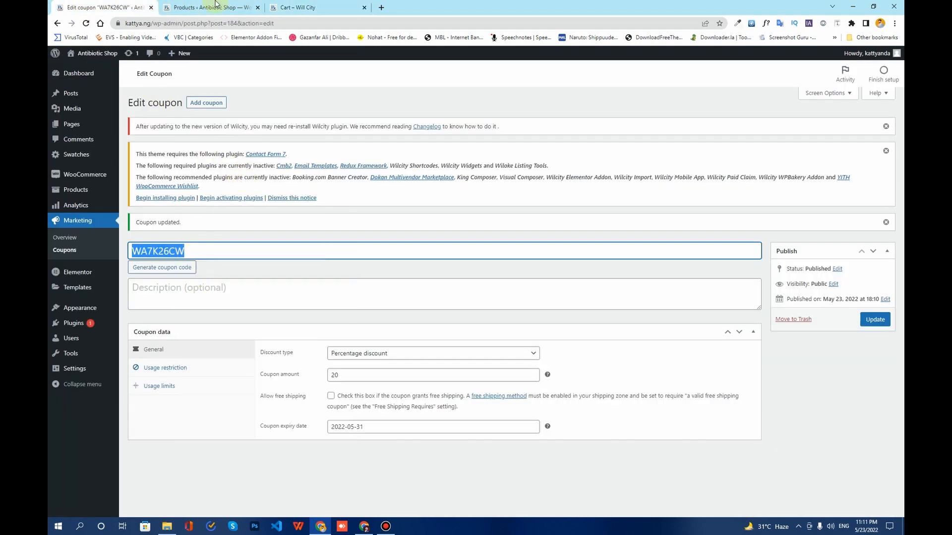
pyautogui.click(293, 7)
pyautogui.click(261, 197)
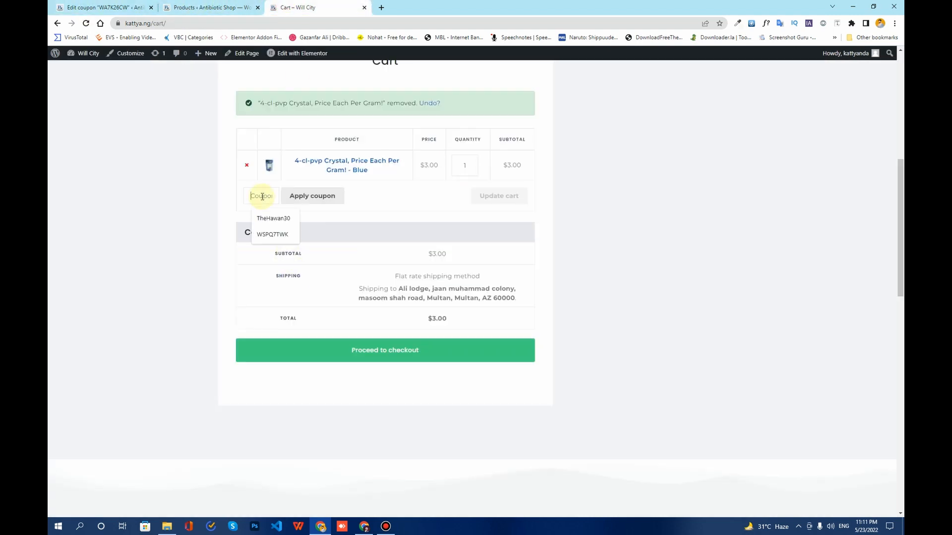
pyautogui.hotkey('ctrl', 'v')
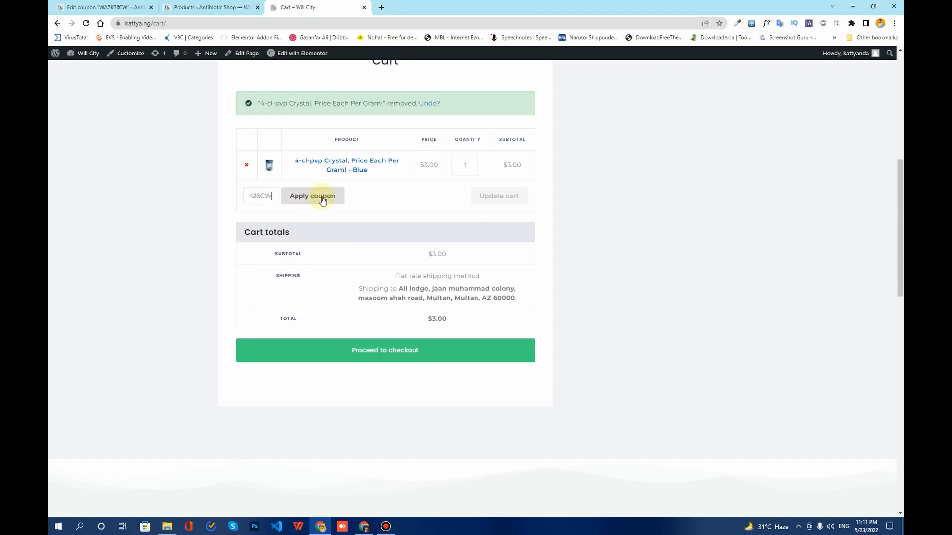
pyautogui.click(322, 197)
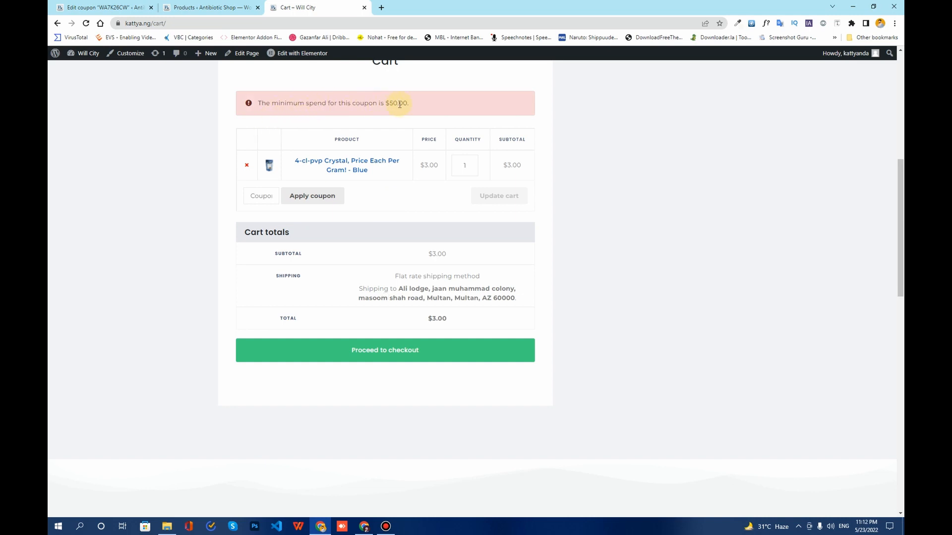
# - Set the blue variant's quantity to 20 and update the cart to meet the coupon's minimum spend
pyautogui.moveTo(410, 106); pyautogui.dragTo(380, 105)
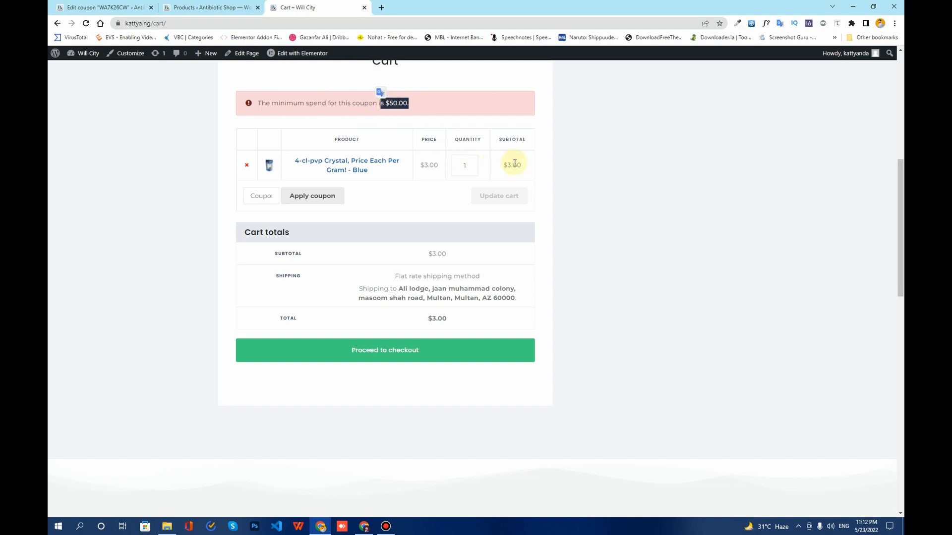
pyautogui.click(467, 163)
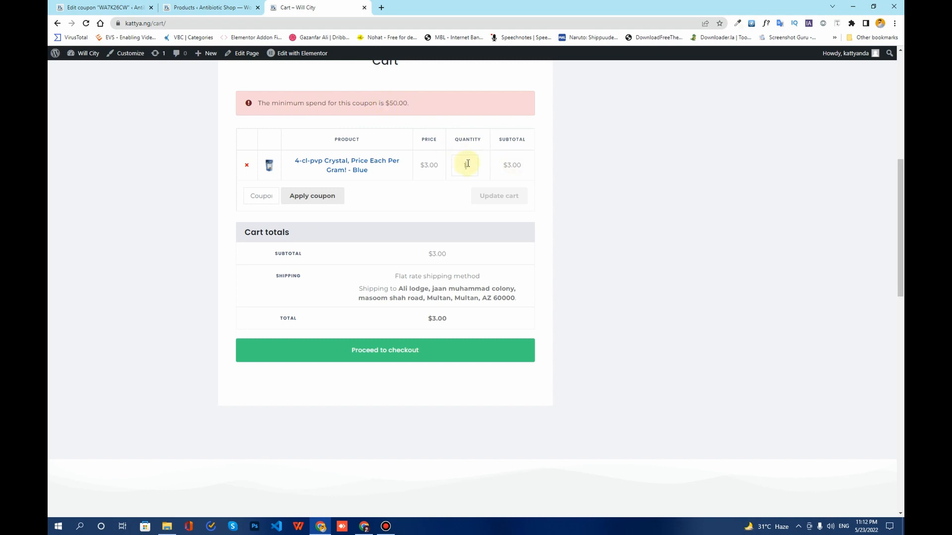
pyautogui.moveTo(467, 164); pyautogui.dragTo(459, 163)
pyautogui.write('20')
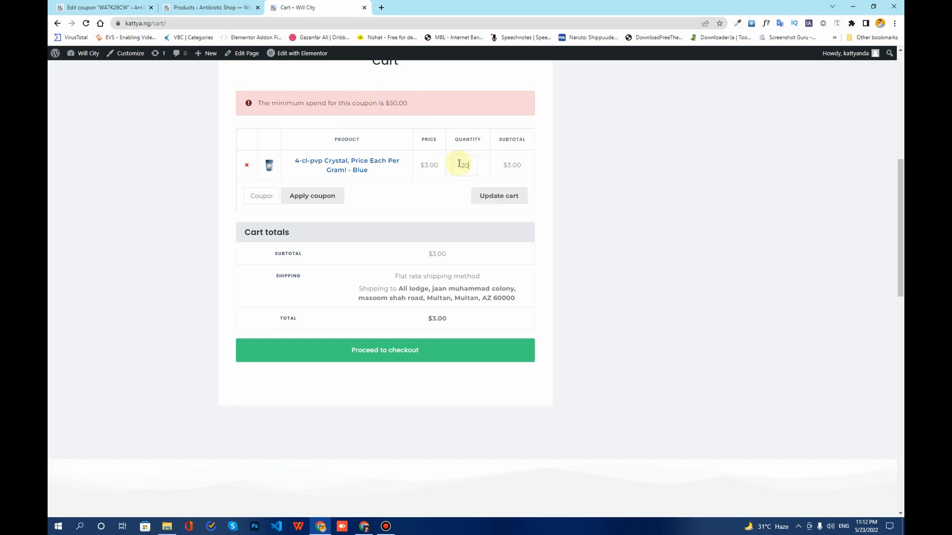
pyautogui.press('Return')
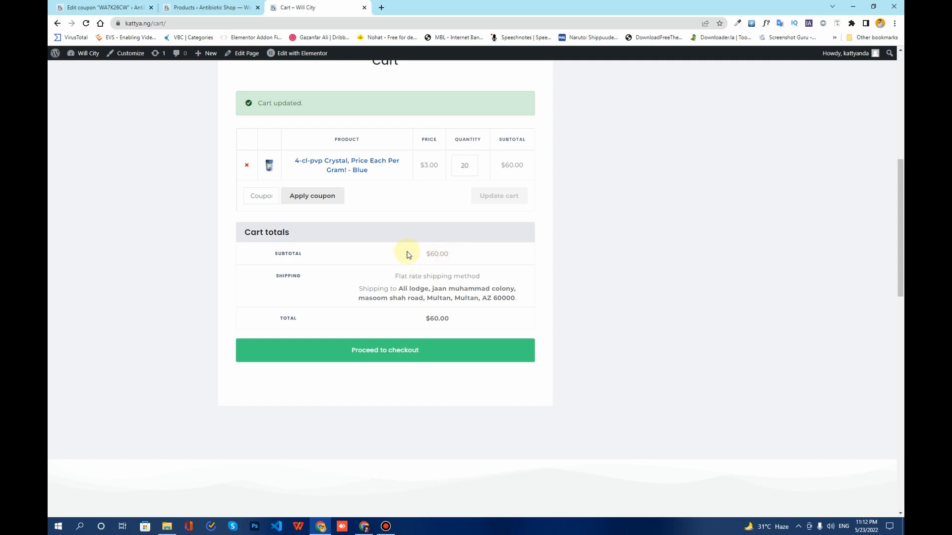
# - Apply the generated coupon code to the updated cart and check the discount and total
pyautogui.moveTo(305, 105); pyautogui.dragTo(238, 103)
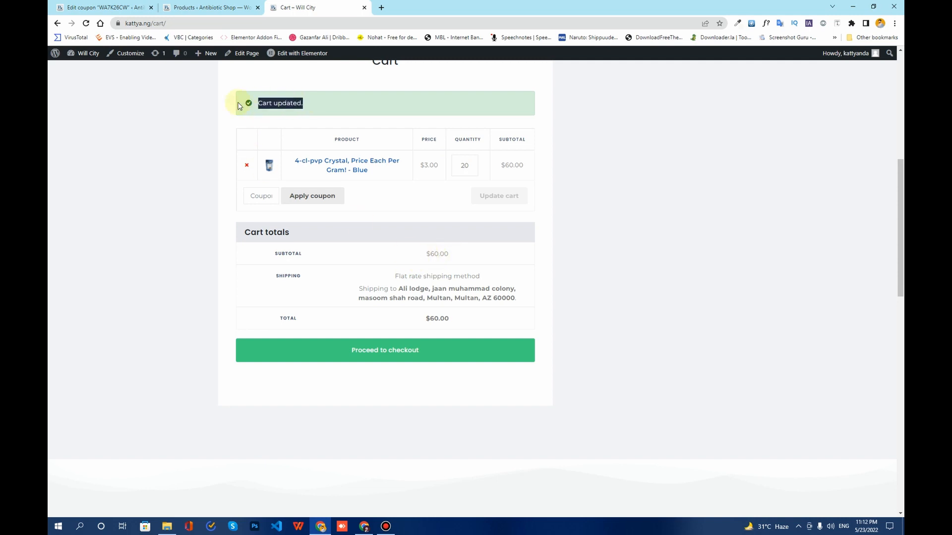
pyautogui.click(269, 198)
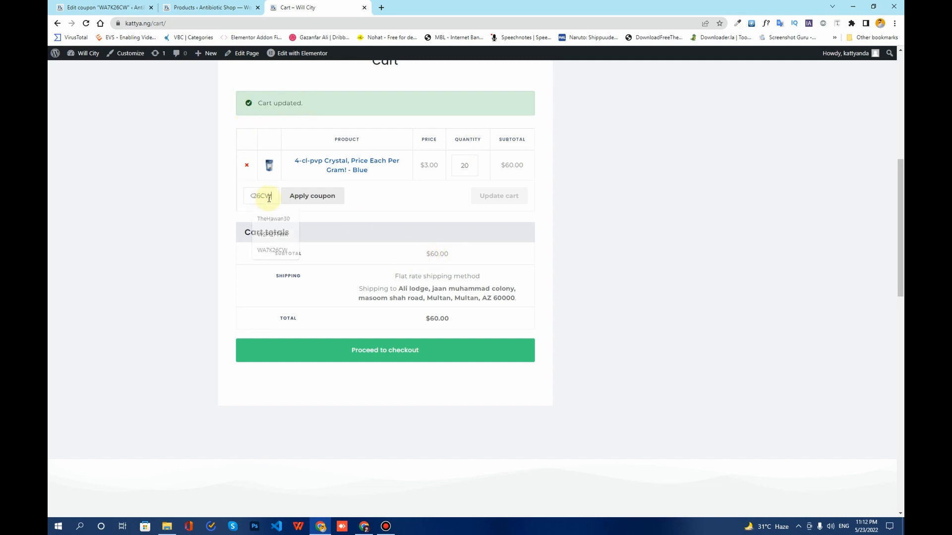
pyautogui.click(272, 250)
pyautogui.click(313, 197)
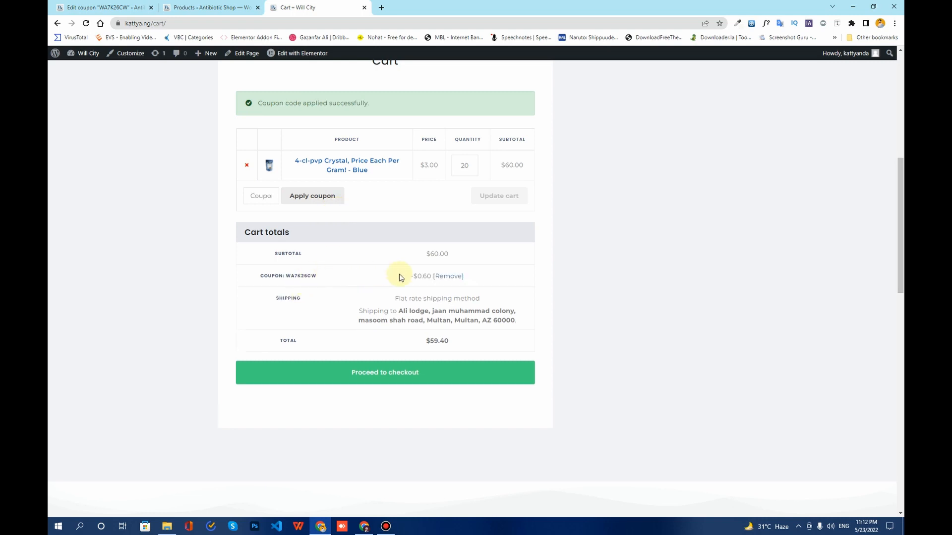
pyautogui.moveTo(316, 275); pyautogui.dragTo(263, 276)
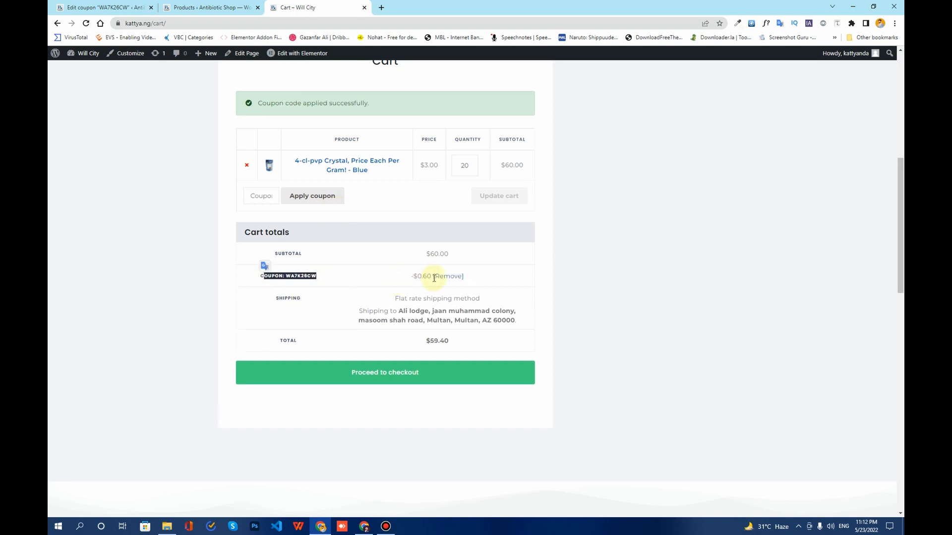
pyautogui.moveTo(430, 276); pyautogui.dragTo(411, 276)
pyautogui.moveTo(469, 342); pyautogui.dragTo(425, 342)
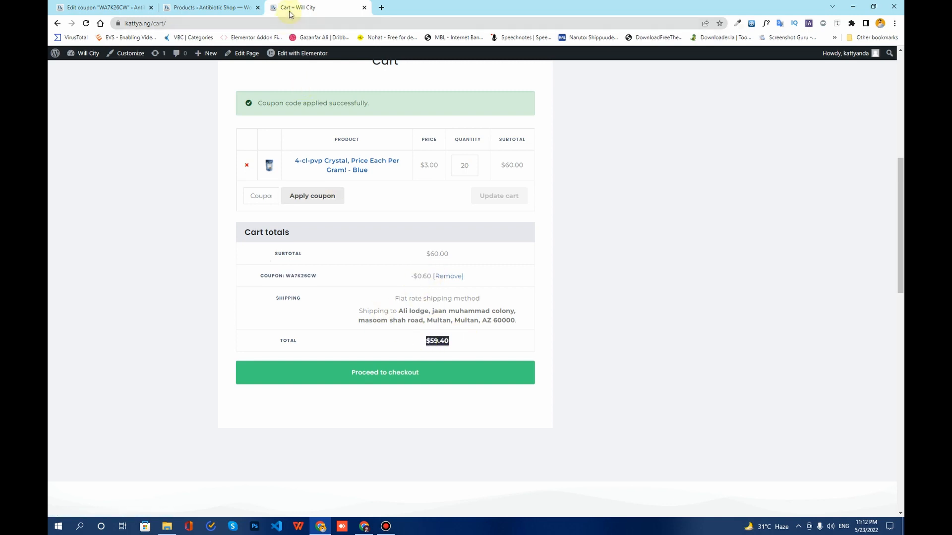
# - Return to the coupon's edit page and dismiss all the notices above the form
pyautogui.click(105, 8)
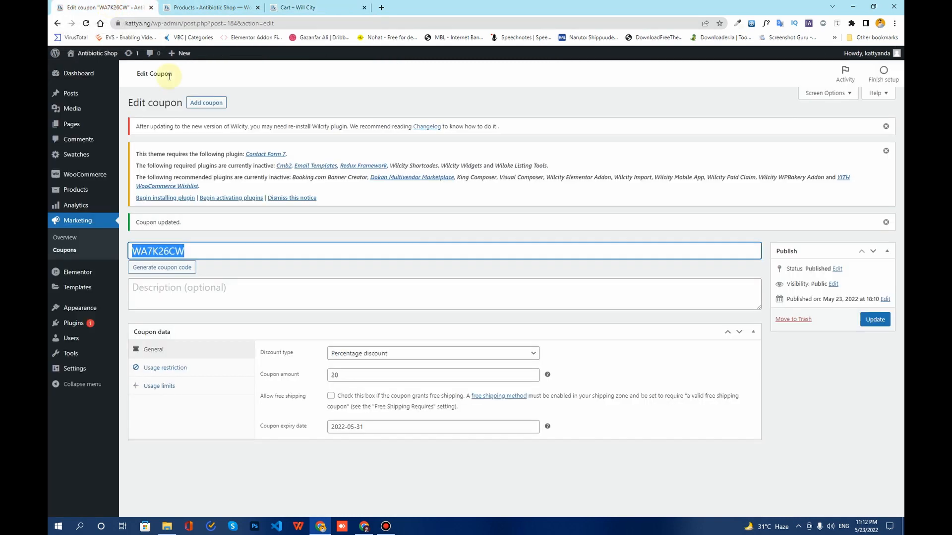
pyautogui.click(885, 150)
pyautogui.click(885, 126)
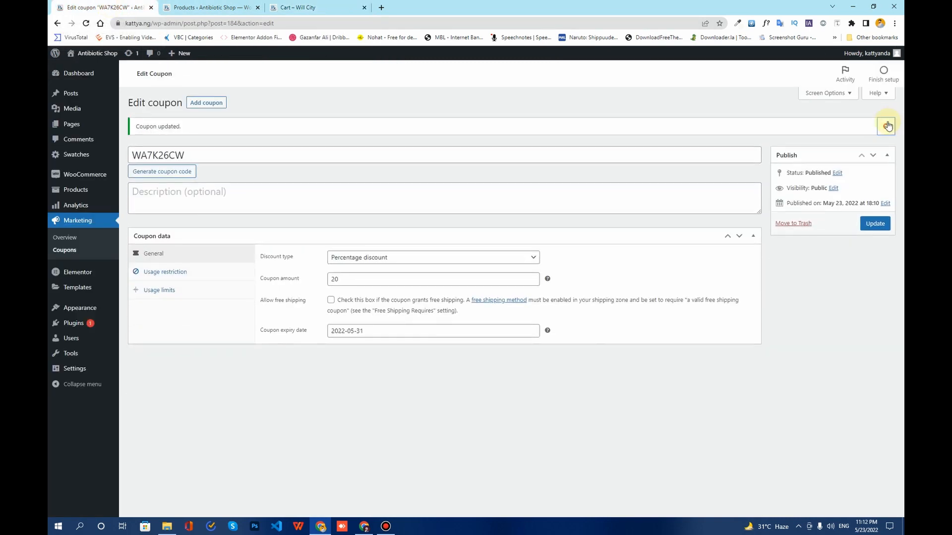
pyautogui.click(886, 125)
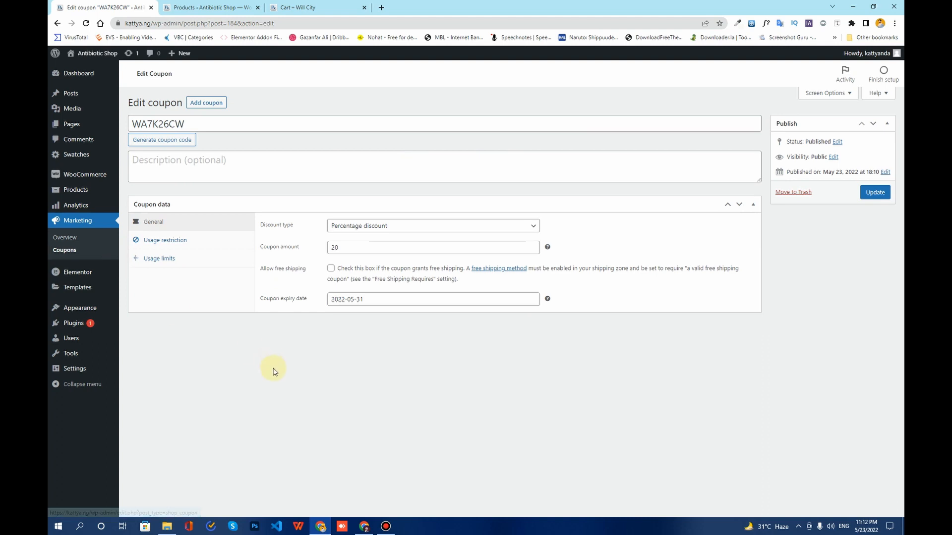